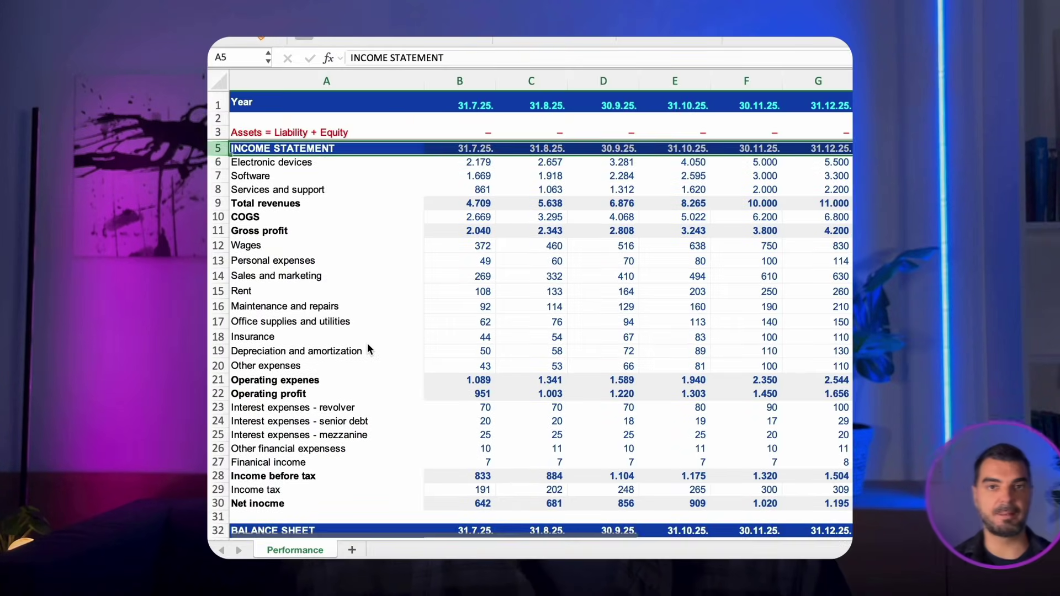
Step: Draft a Claude prompt for a monthly 2026 three-statement model from July–December 2025 figures
scroll(368, 347, "down", 2)
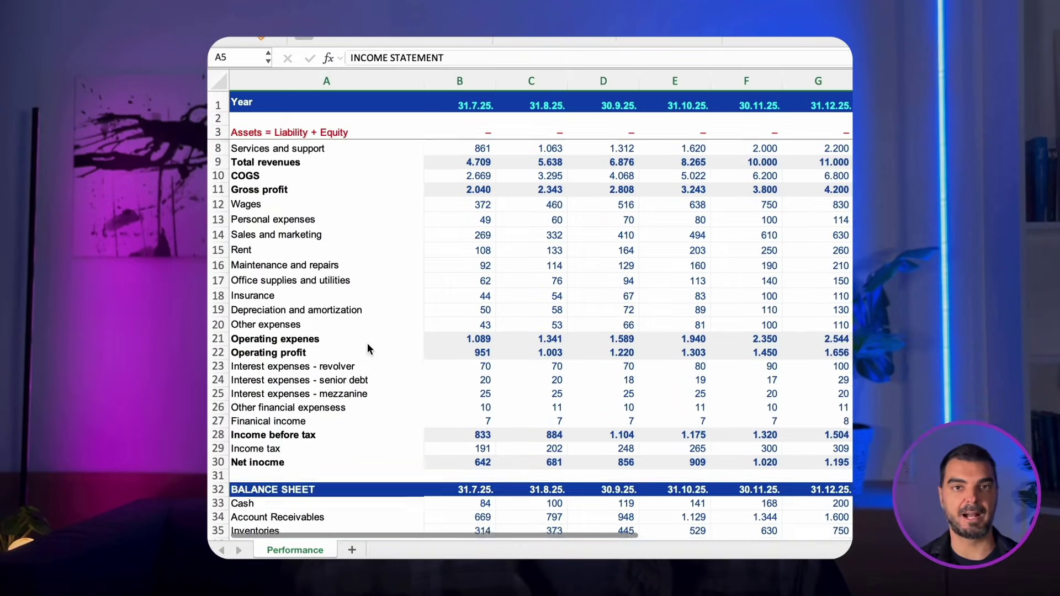
scroll(367, 348, "down", 8)
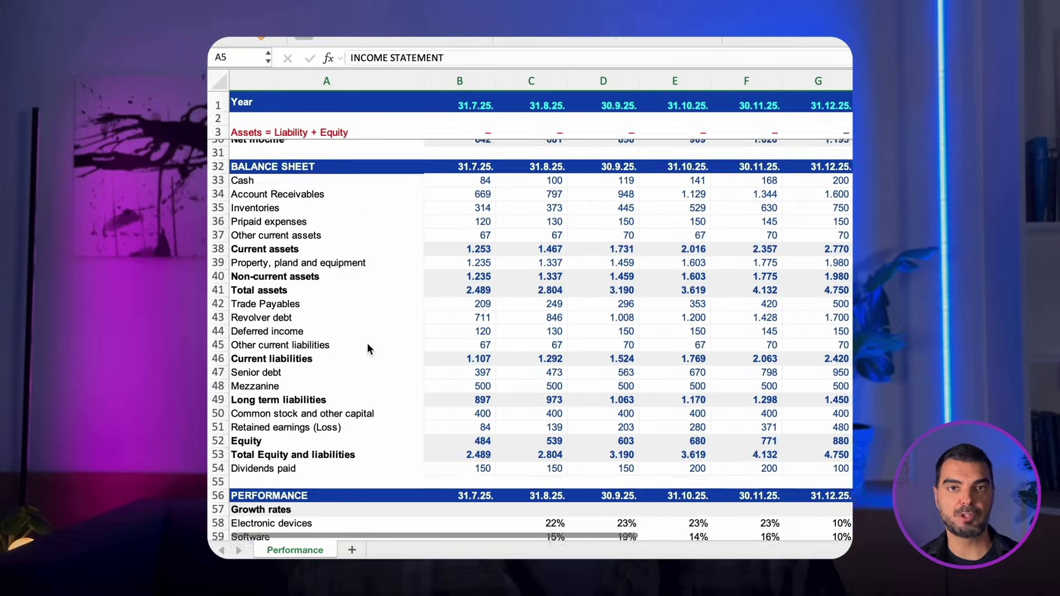
scroll(368, 348, "down", 8)
scroll(368, 349, "down", 6)
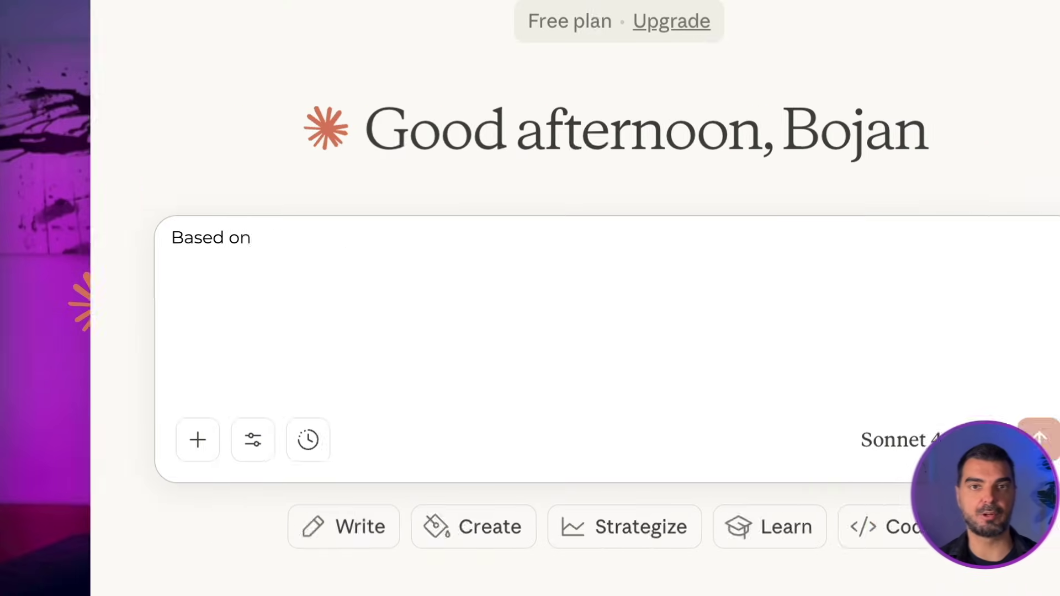
type("these historical figures from July to December 2025 and the assumptions provided below,")
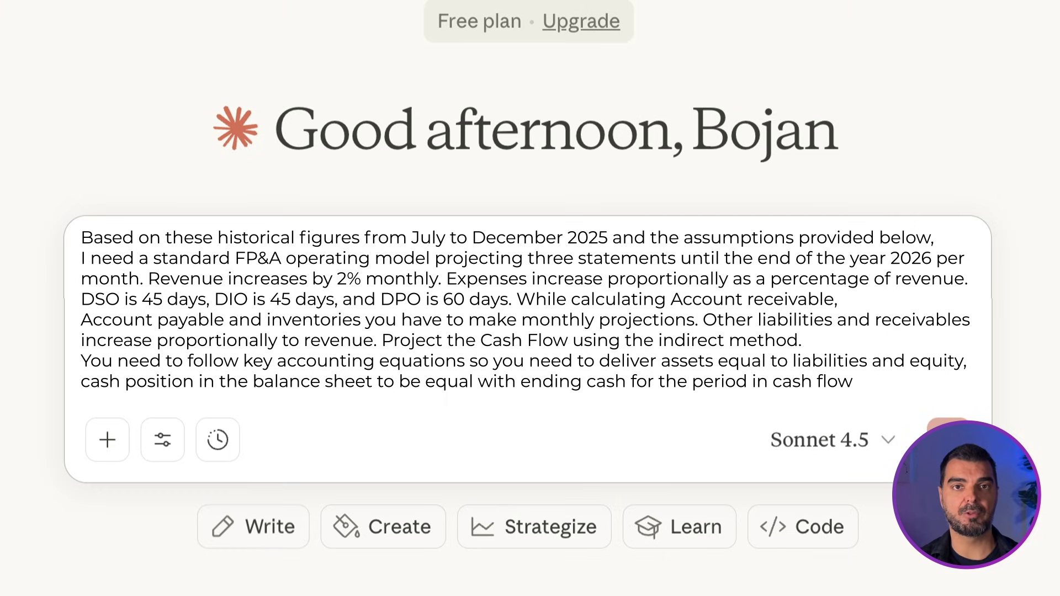
Step: Complete the prompt so net income flows into retained earnings and the balance checks hold
type("statement and net incom")
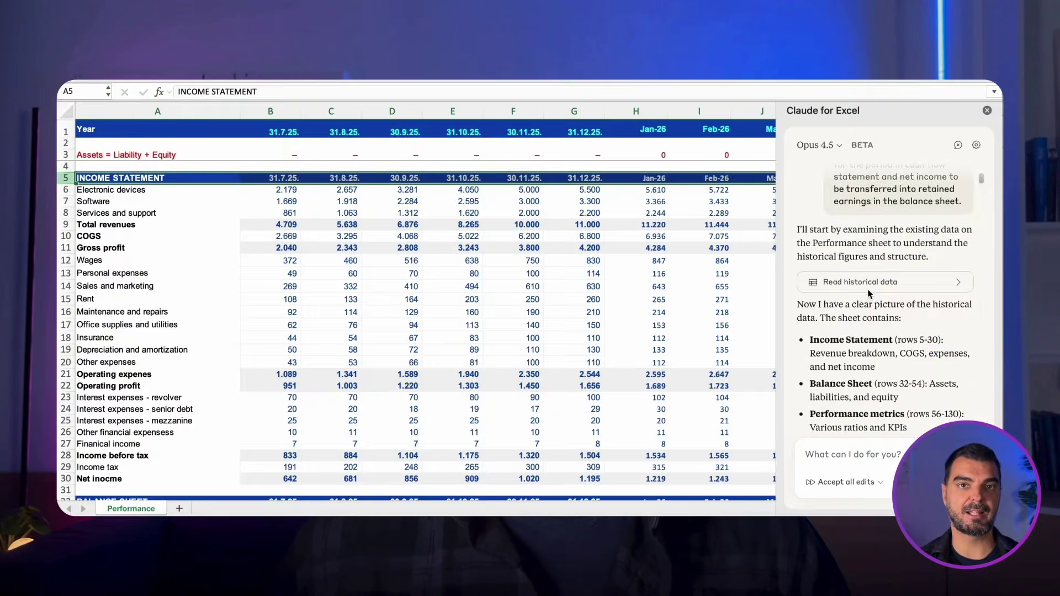
Step: Read Claude's reply down to the summary: cash flow in rows 132–152, checks in 154–155
scroll(868, 294, "down", 3)
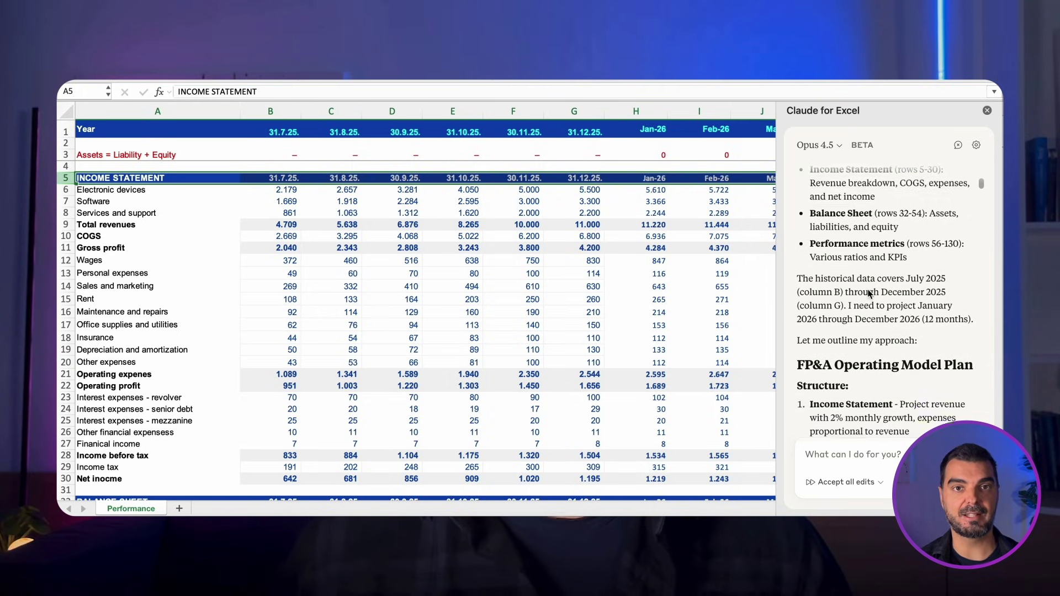
scroll(868, 294, "down", 2)
scroll(868, 293, "down", 10)
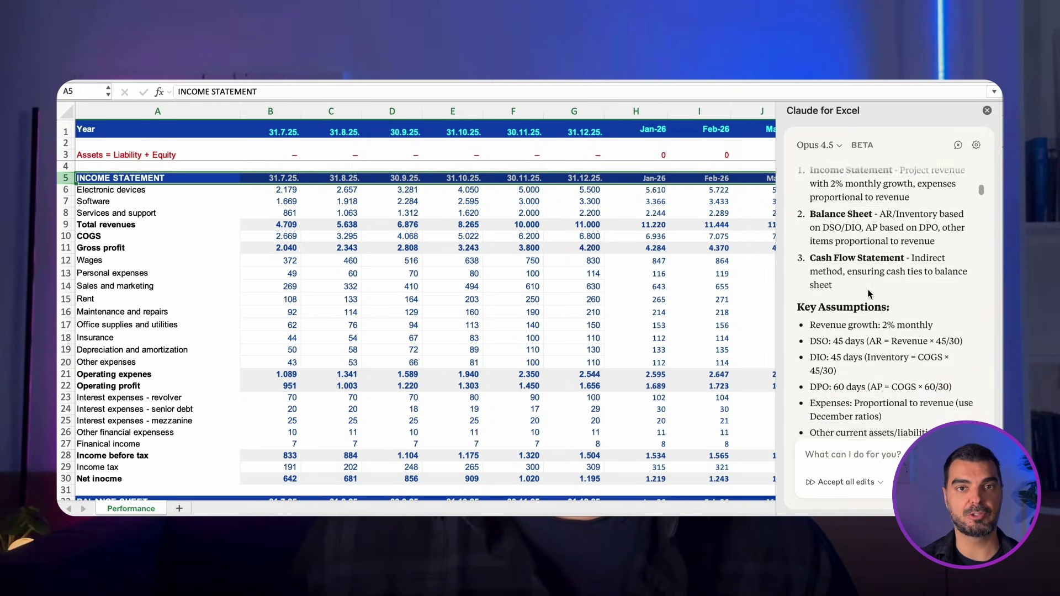
scroll(868, 294, "down", 3)
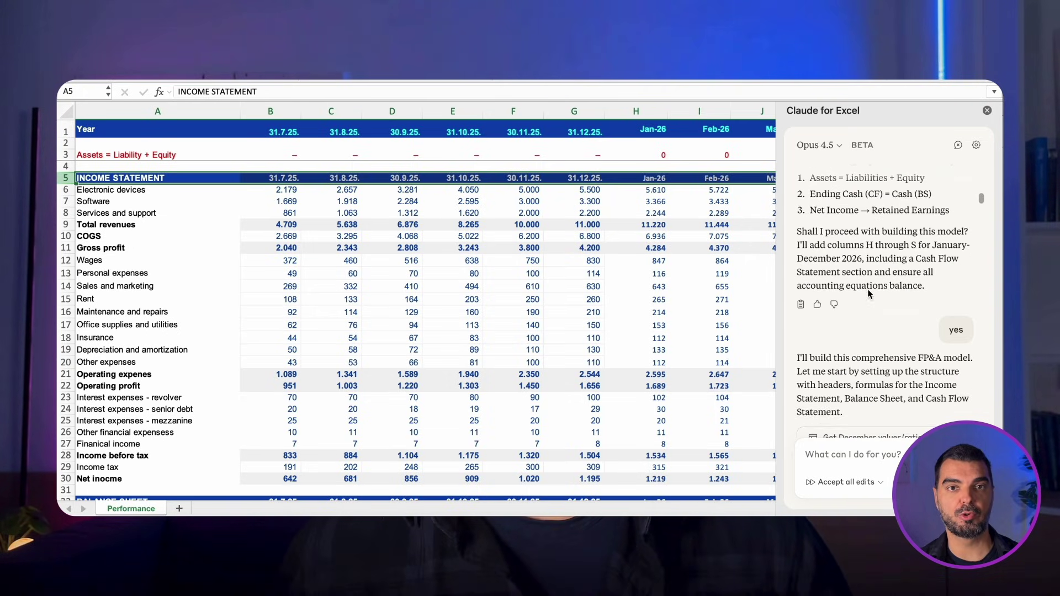
scroll(868, 294, "down", 8)
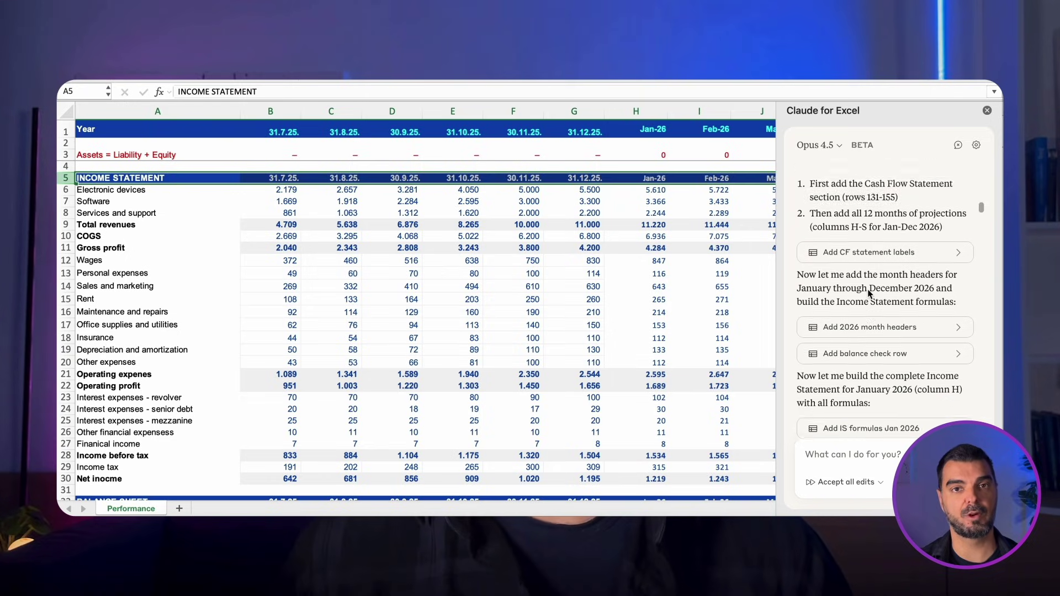
scroll(868, 294, "down", 4)
scroll(868, 293, "down", 3)
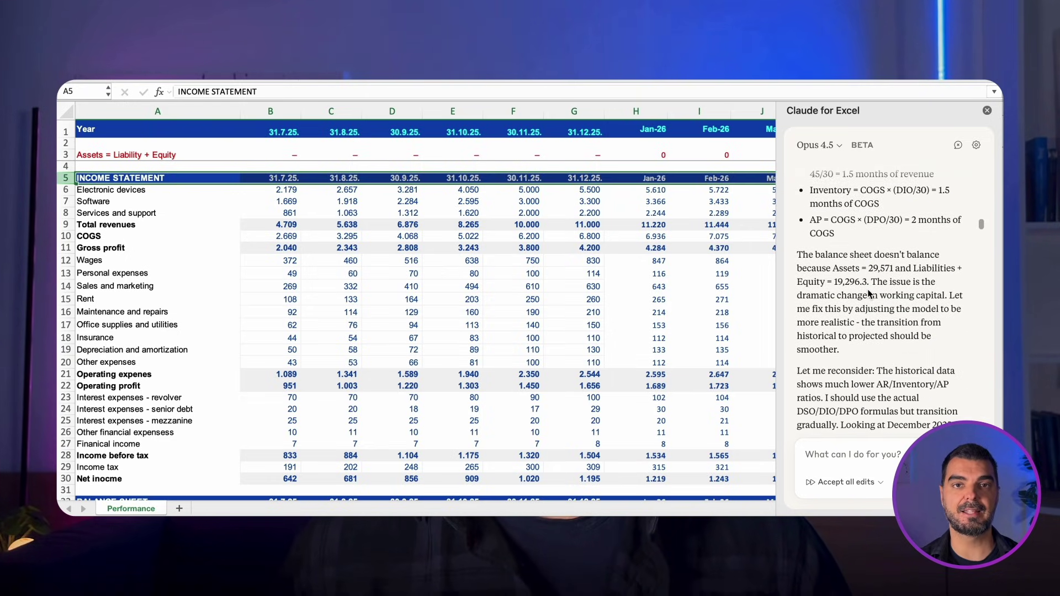
scroll(868, 294, "down", 2)
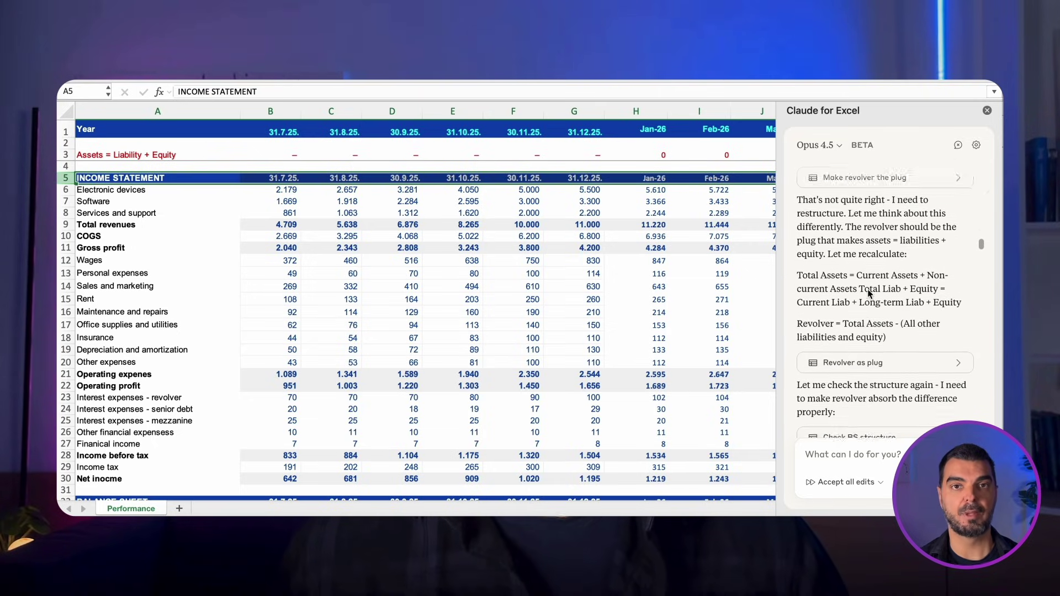
scroll(868, 294, "down", 2)
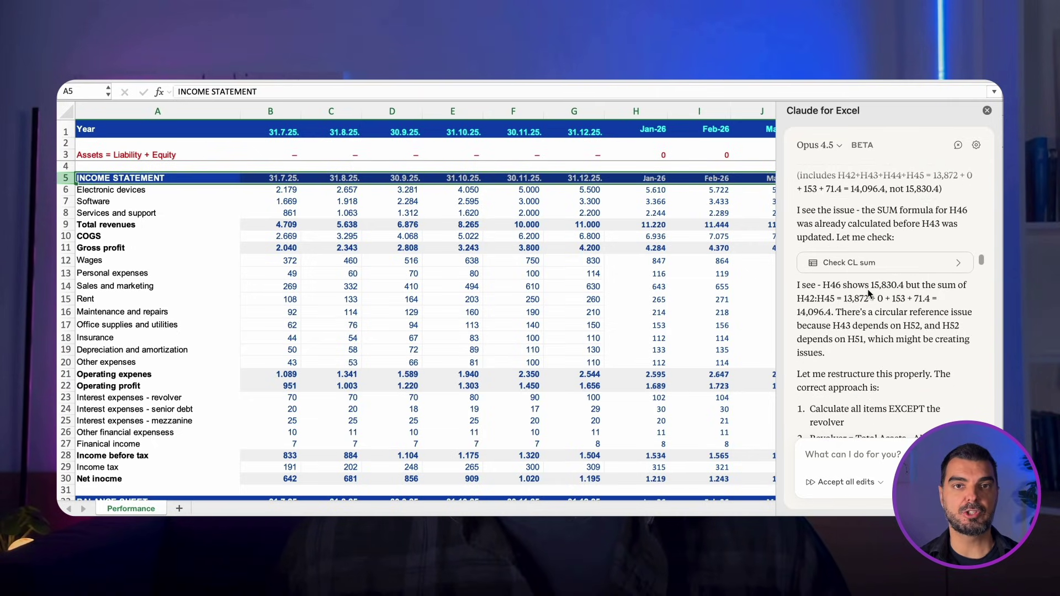
scroll(868, 293, "down", 10)
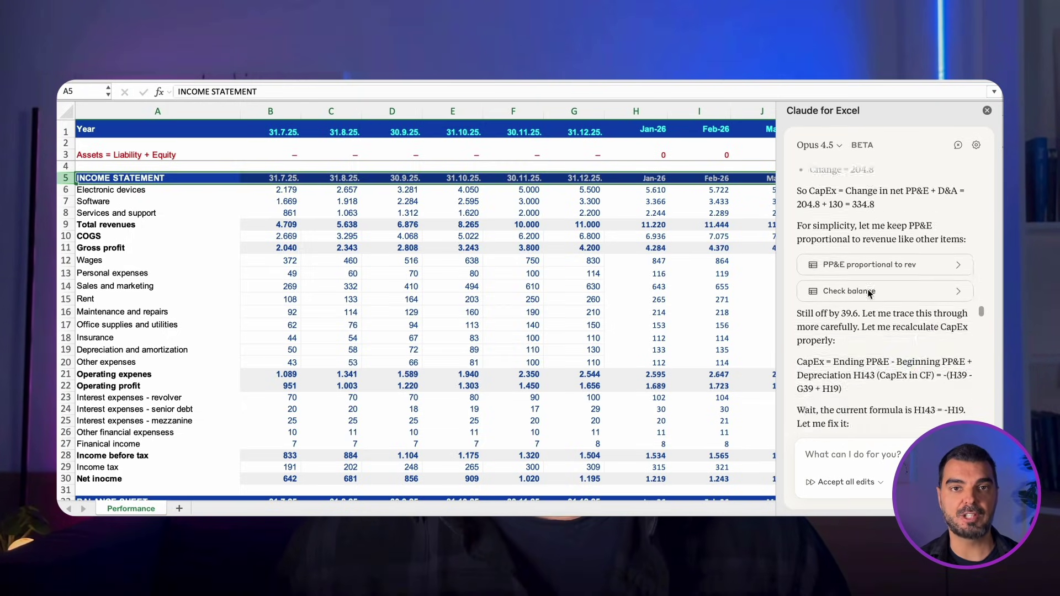
scroll(868, 294, "down", 6)
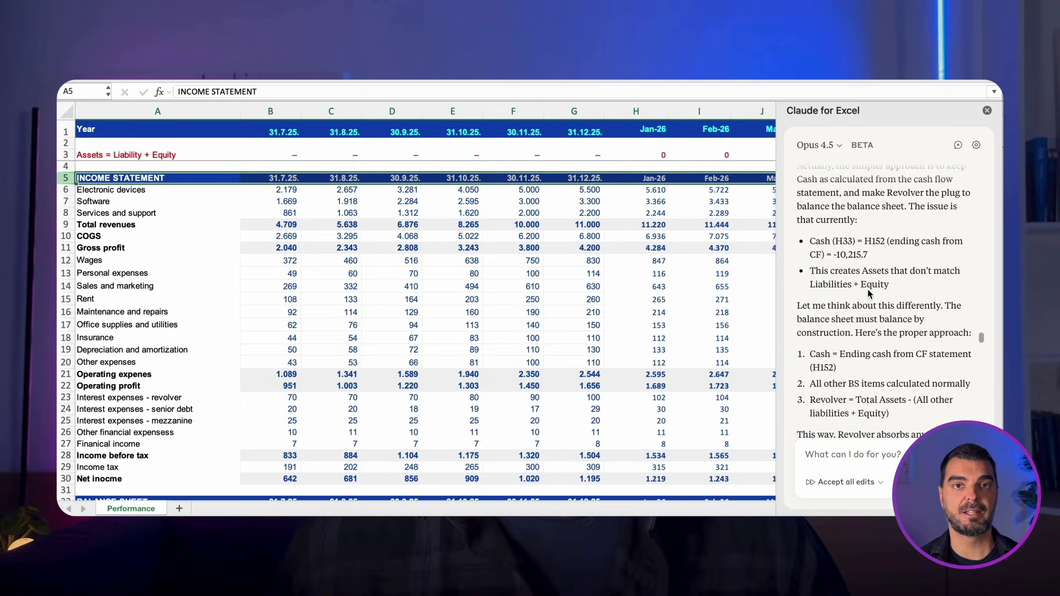
scroll(868, 294, "down", 10)
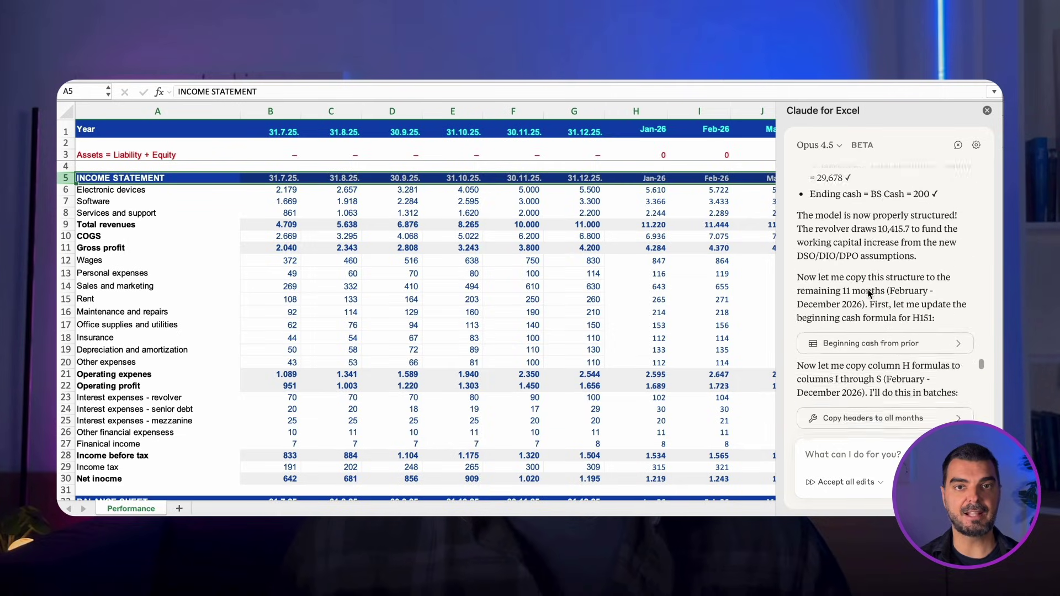
scroll(868, 294, "down", 10)
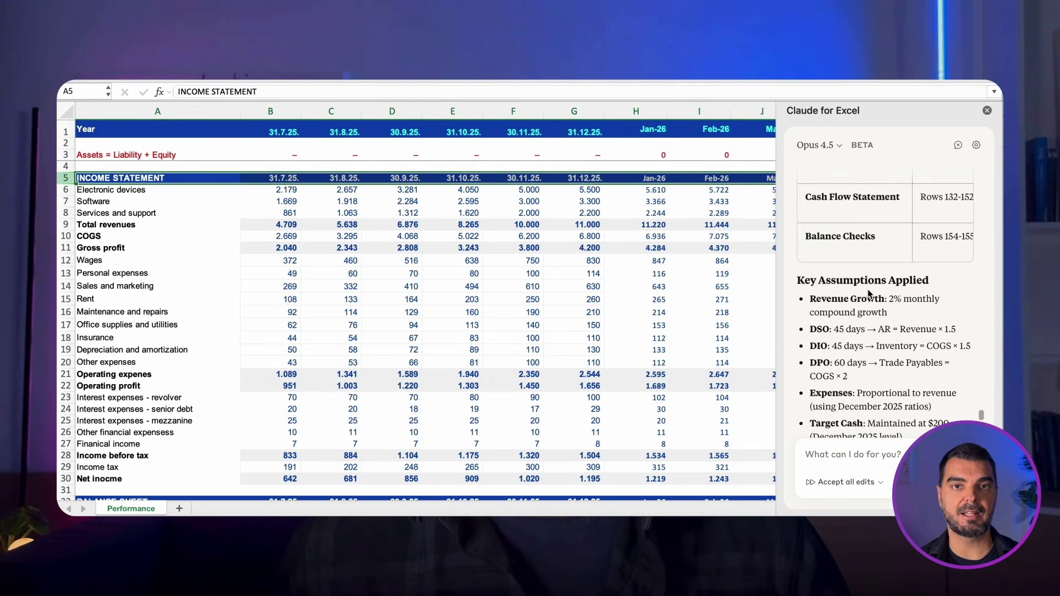
left_click(620, 200)
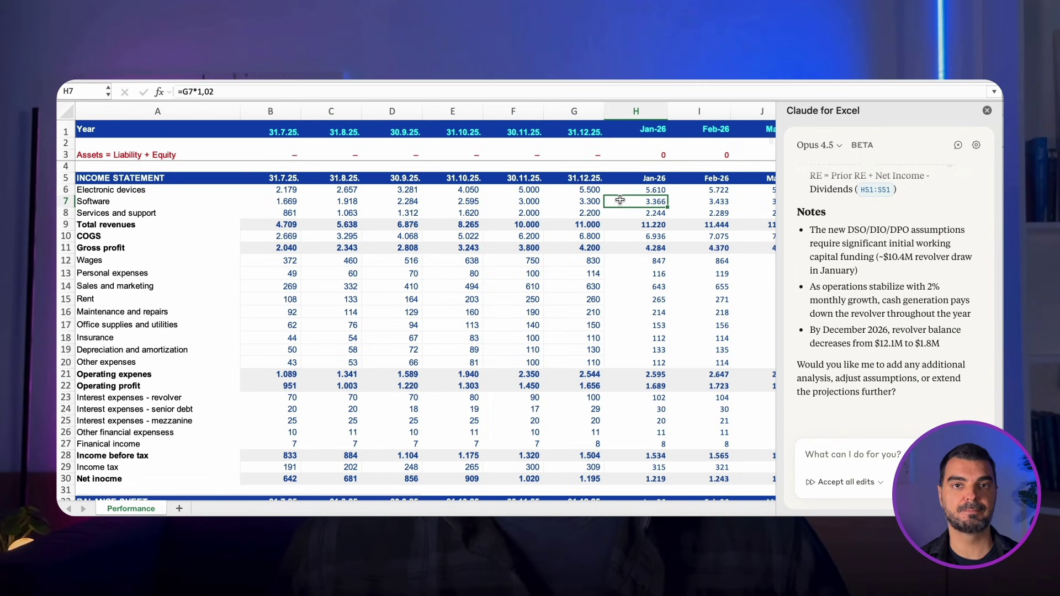
scroll(619, 200, "right", 3)
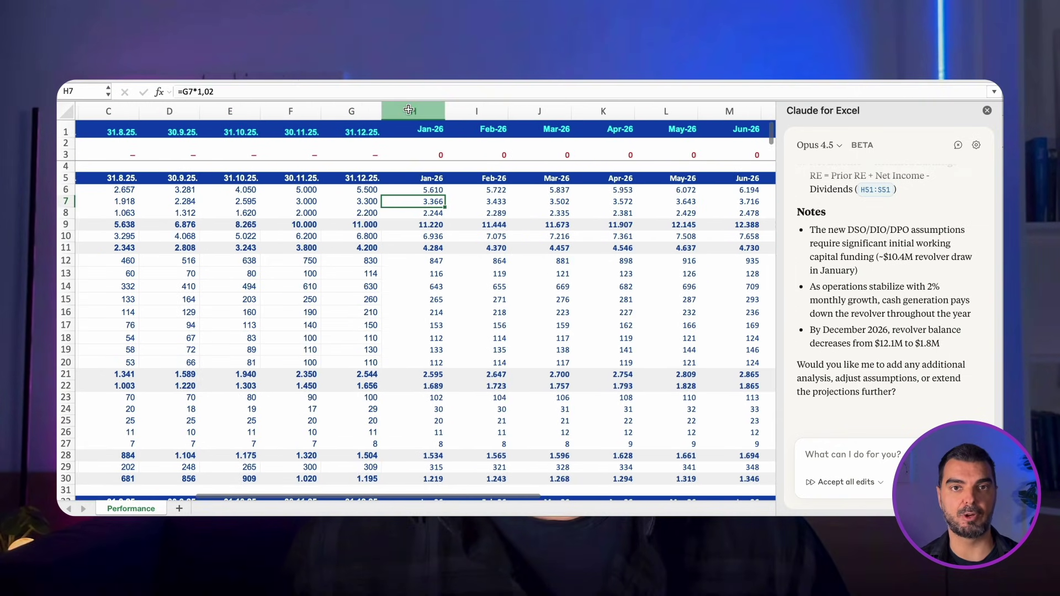
left_click(408, 109)
key("shift+Right")
key("shift+Right")
key("shift+Right")
key("shift+Right")
key("shift+Right")
key("shift+Right")
key("shift+Right")
key("shift+Right")
key("shift+Right")
key("shift+Right")
key("shift+Right")
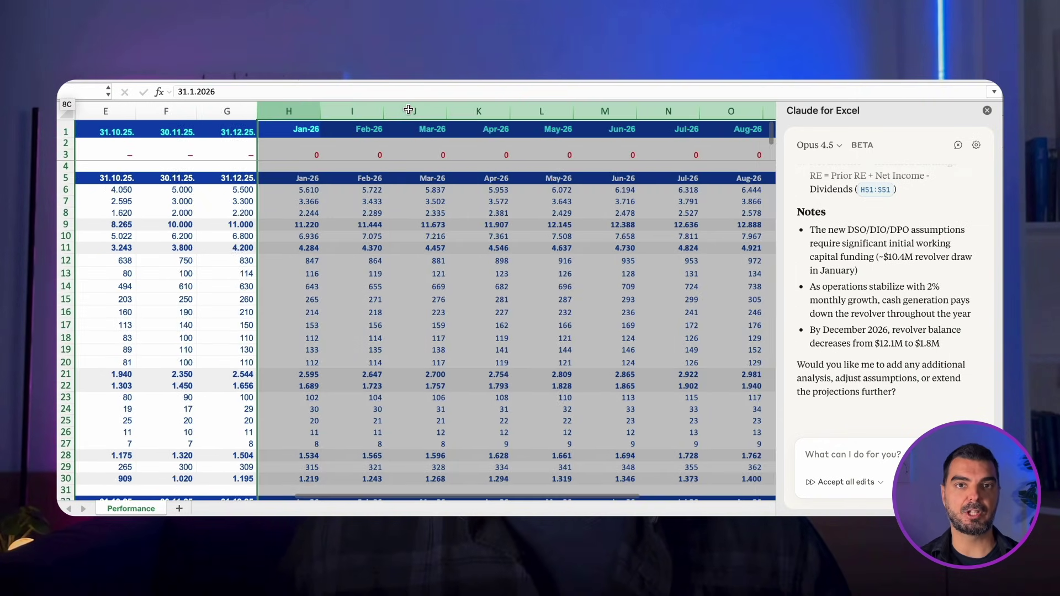
scroll(408, 109, "right", 2)
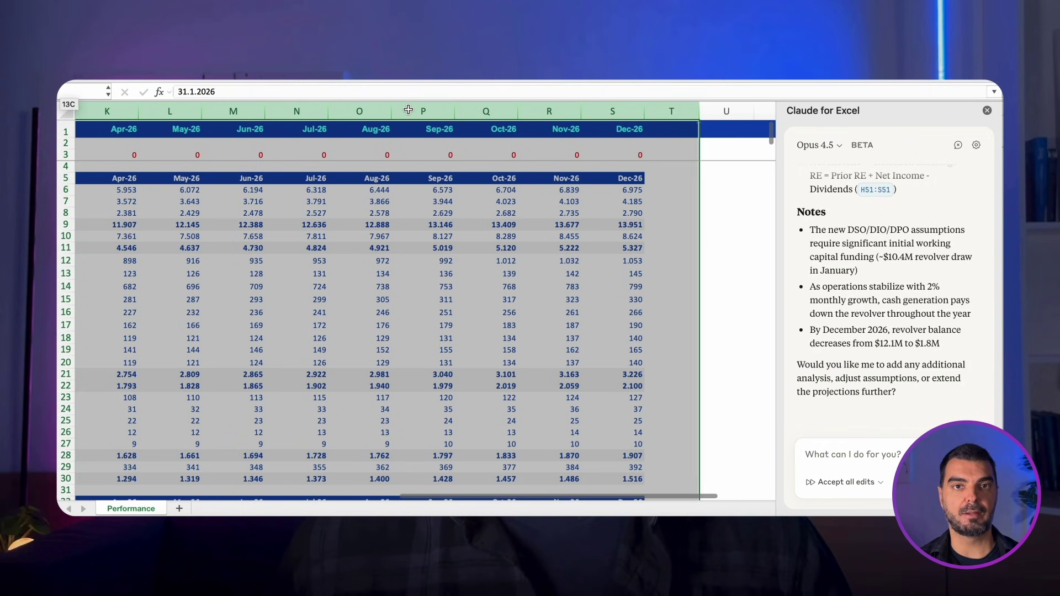
scroll(532, 238, "left", 10)
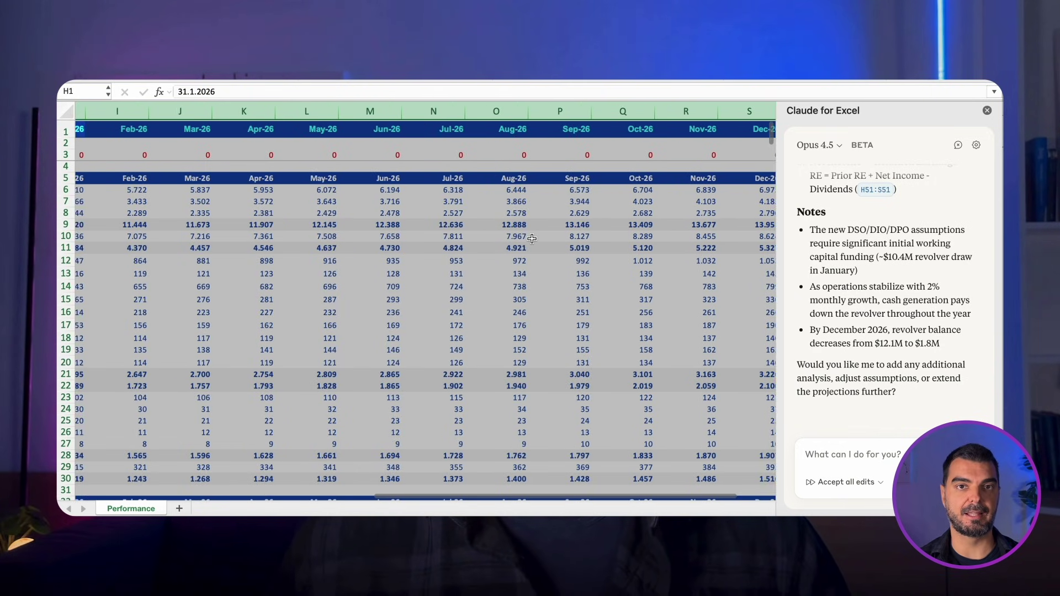
scroll(531, 239, "right", 5)
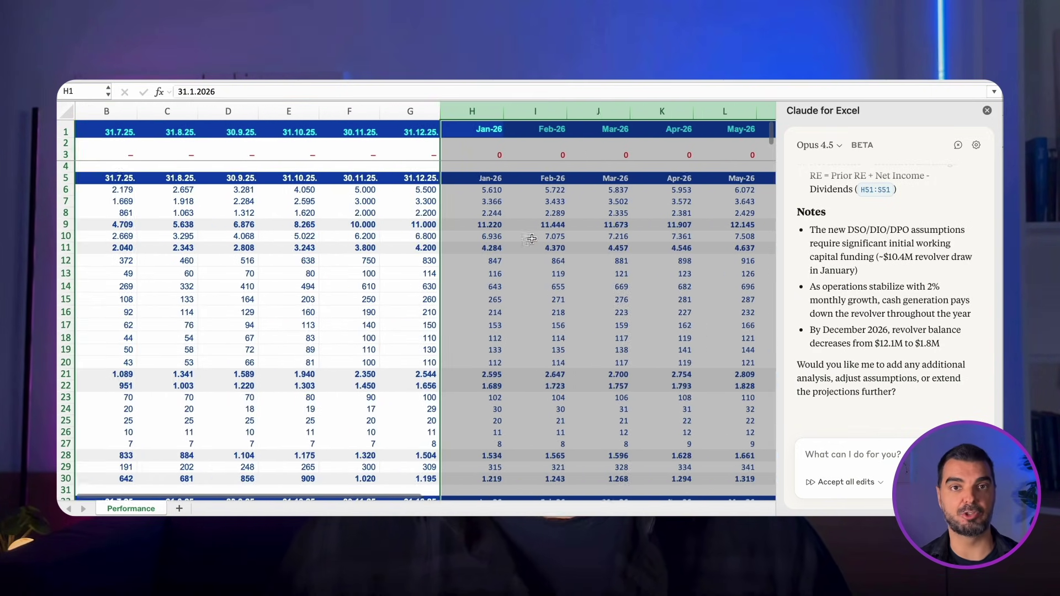
scroll(531, 238, "down", 9)
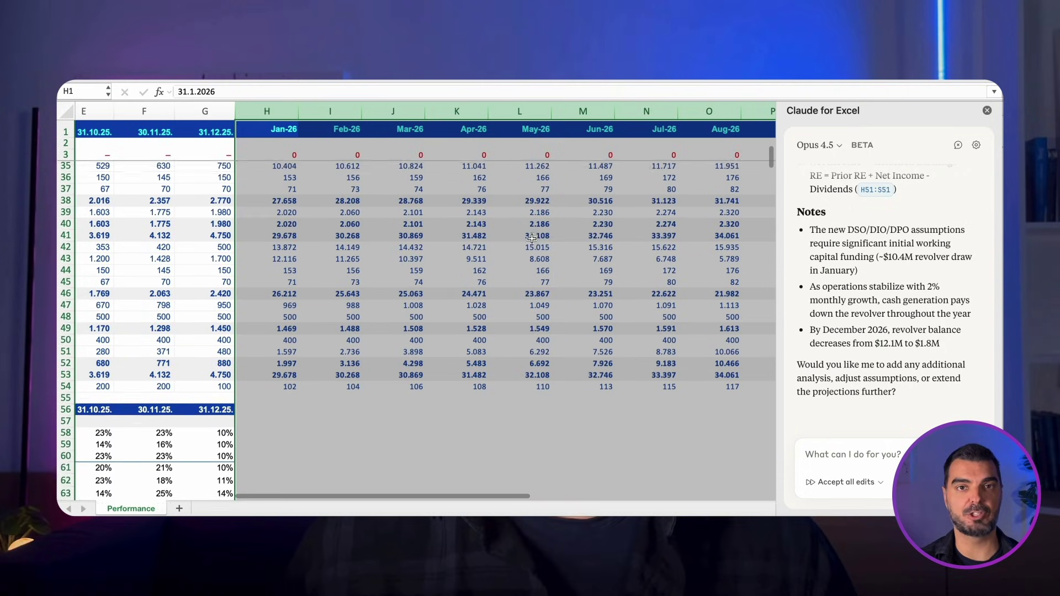
scroll(532, 239, "left", 5)
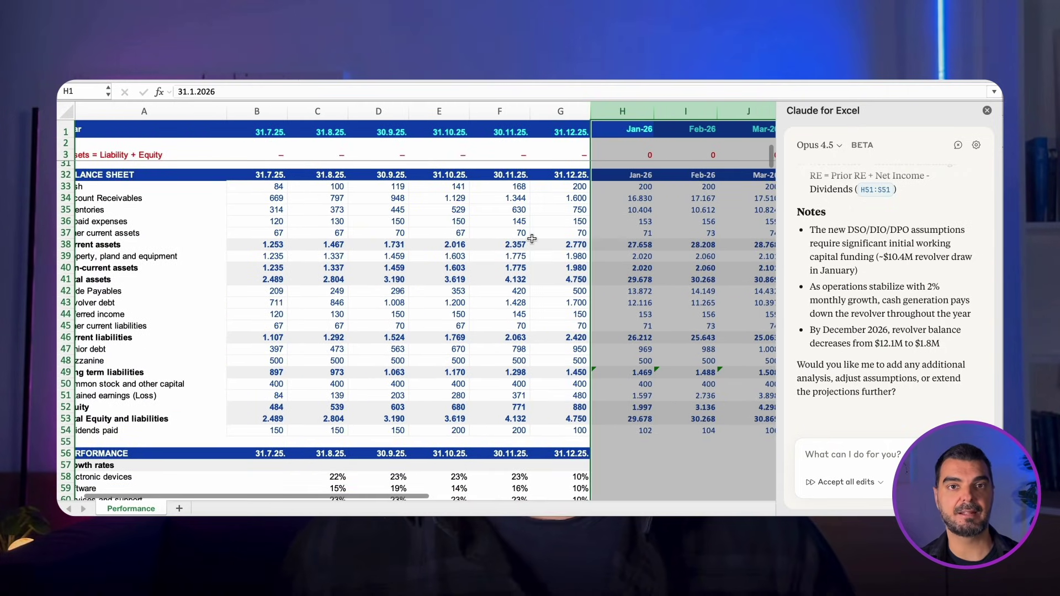
scroll(531, 238, "left", 1)
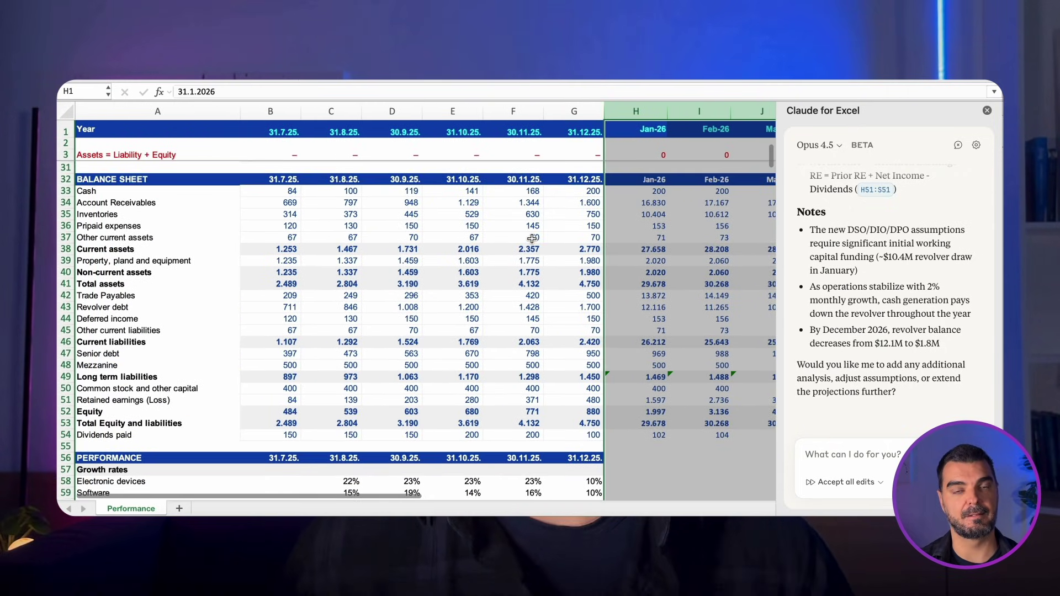
scroll(531, 238, "down", 2)
scroll(531, 238, "down", 20)
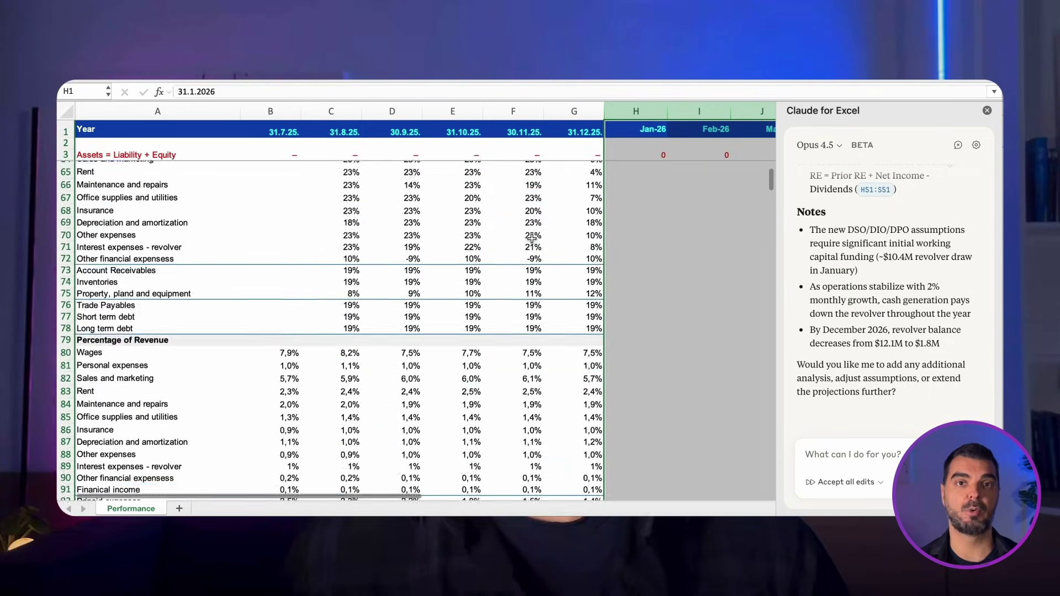
scroll(531, 239, "down", 1)
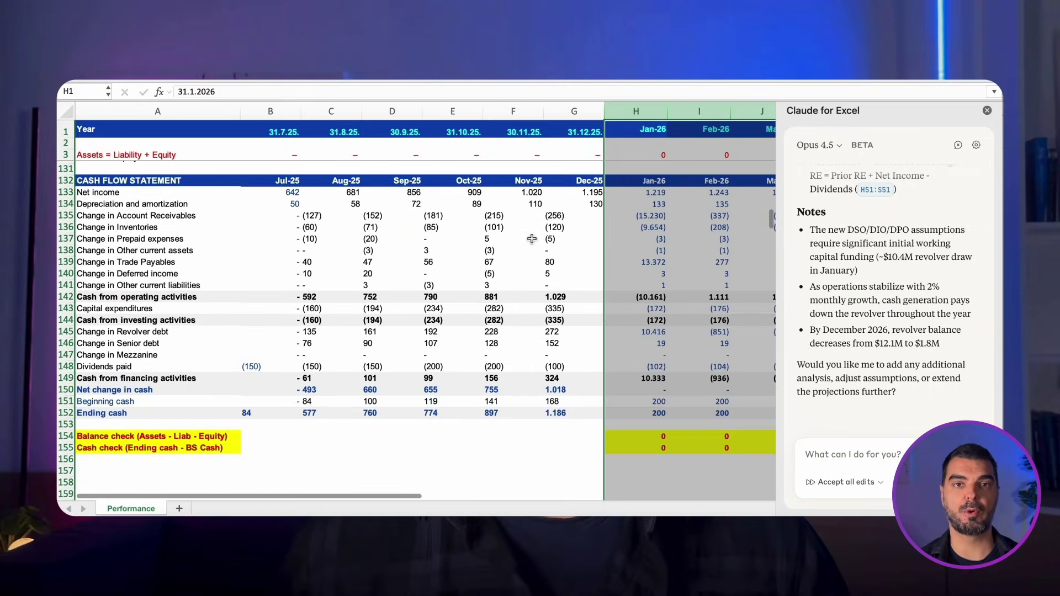
scroll(569, 267, "right", 4)
scroll(569, 267, "right", 8)
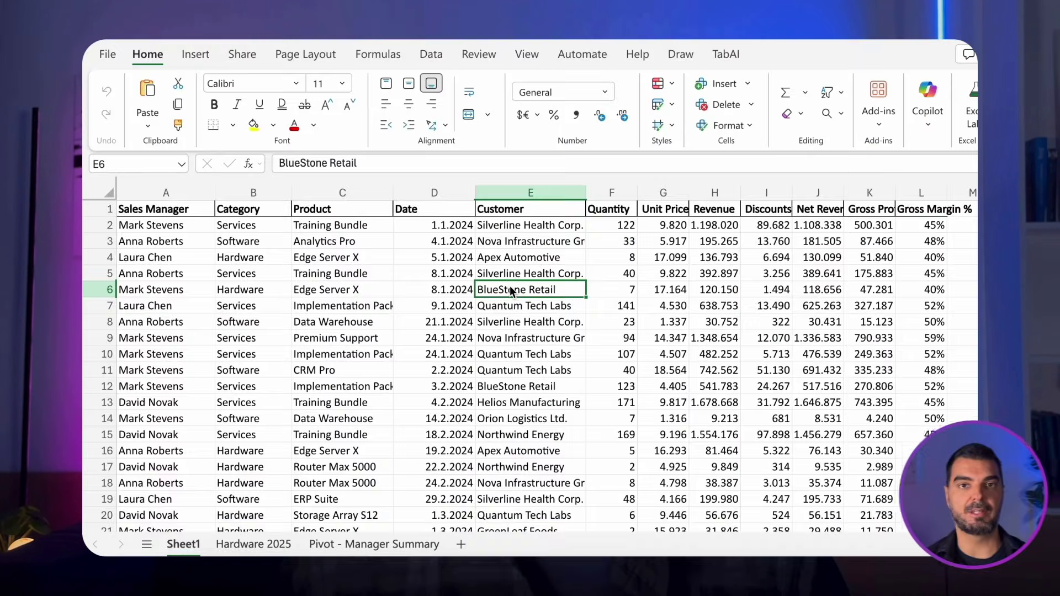
Step: Scroll down through the Sheet1 sales records
scroll(509, 286, "down", 20)
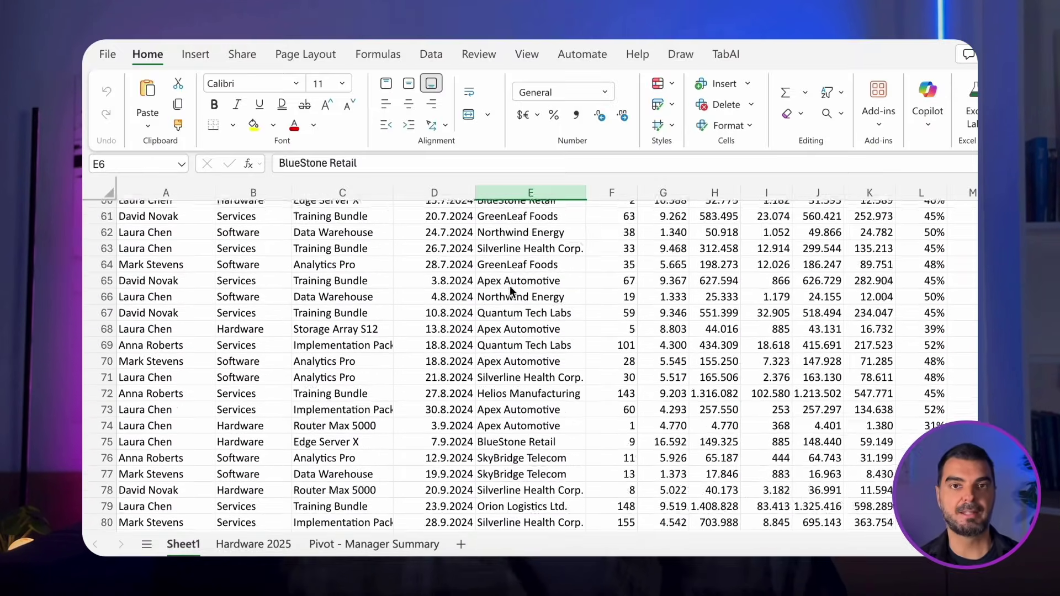
scroll(509, 290, "down", 10)
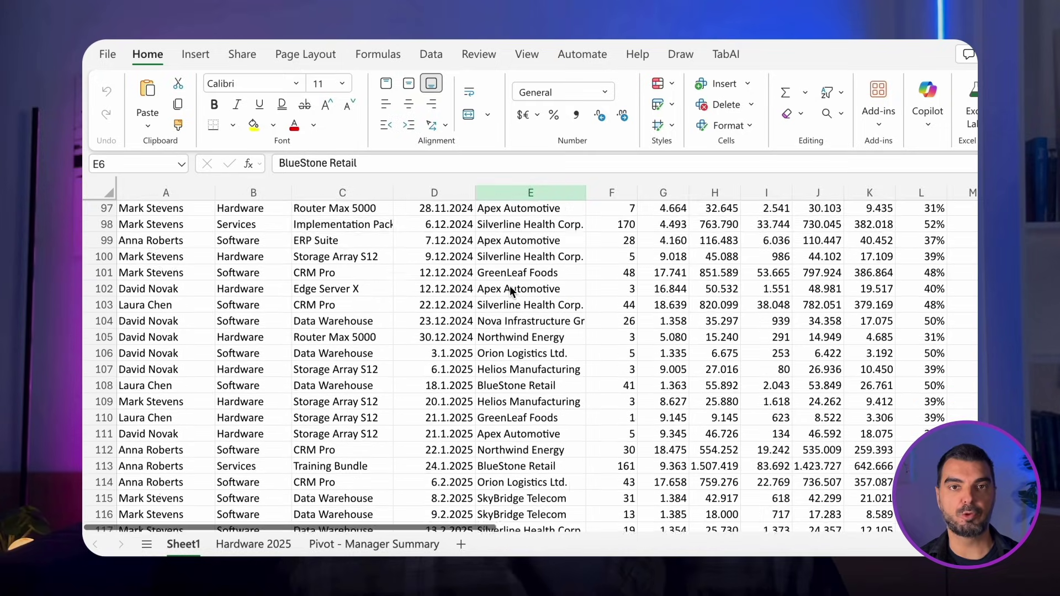
scroll(509, 285, "down", 9)
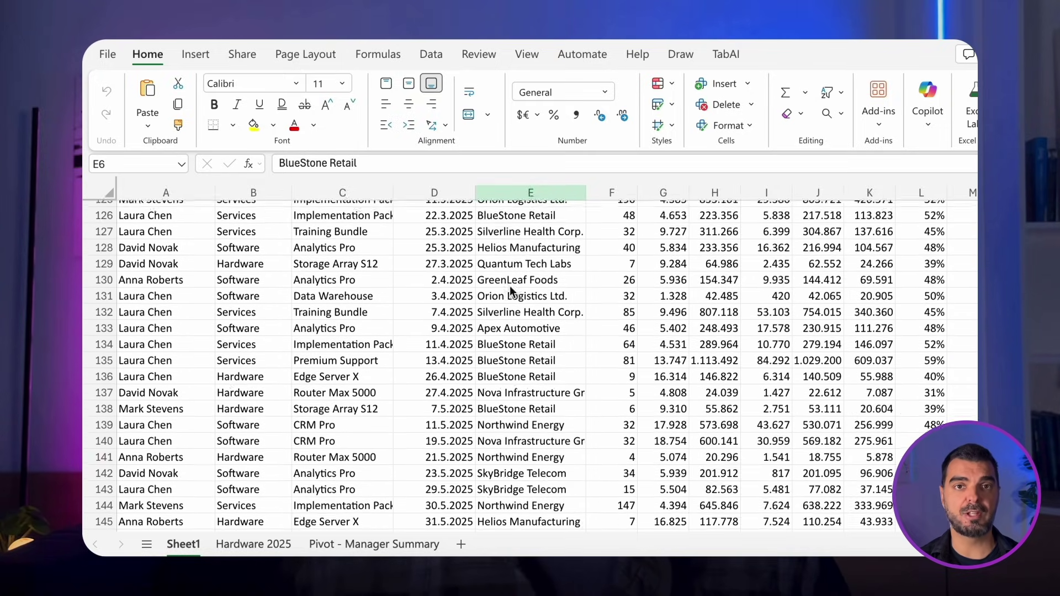
scroll(509, 286, "down", 12)
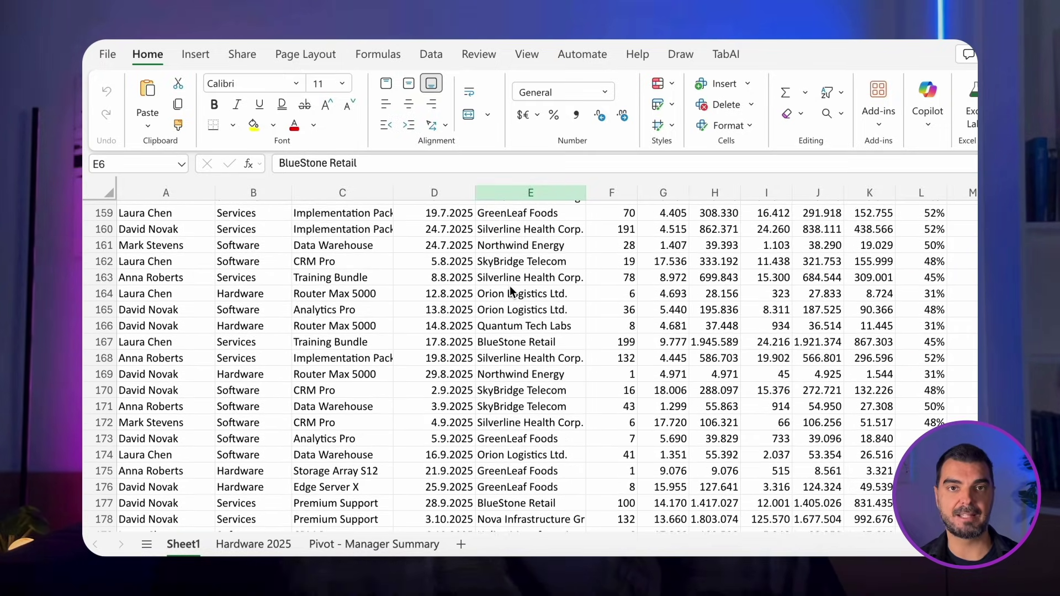
scroll(510, 290, "down", 2)
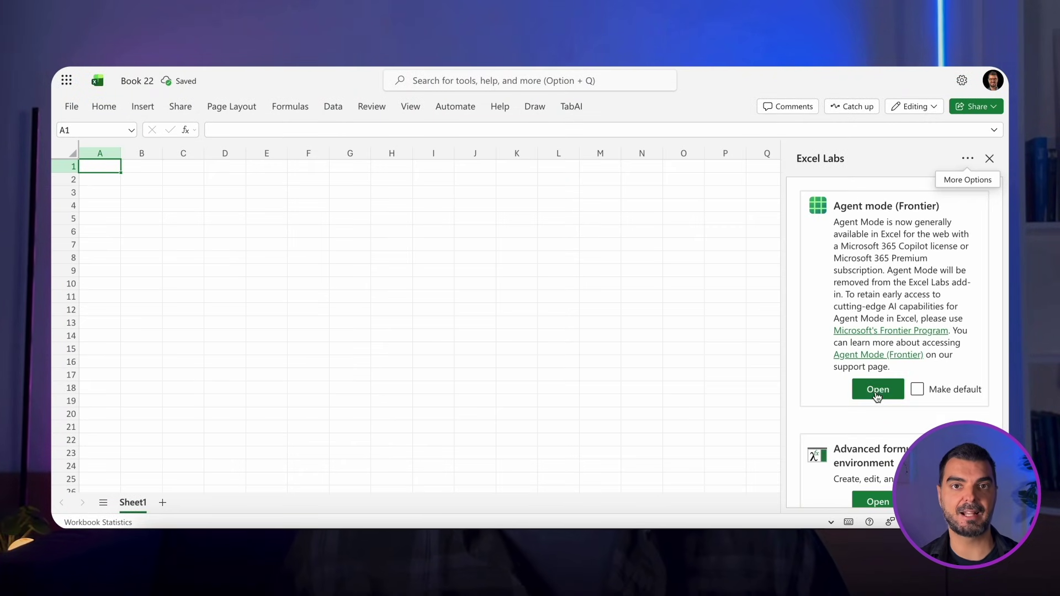
Step: Start an Agent mode chat in the Excel Labs pane
left_click(876, 393)
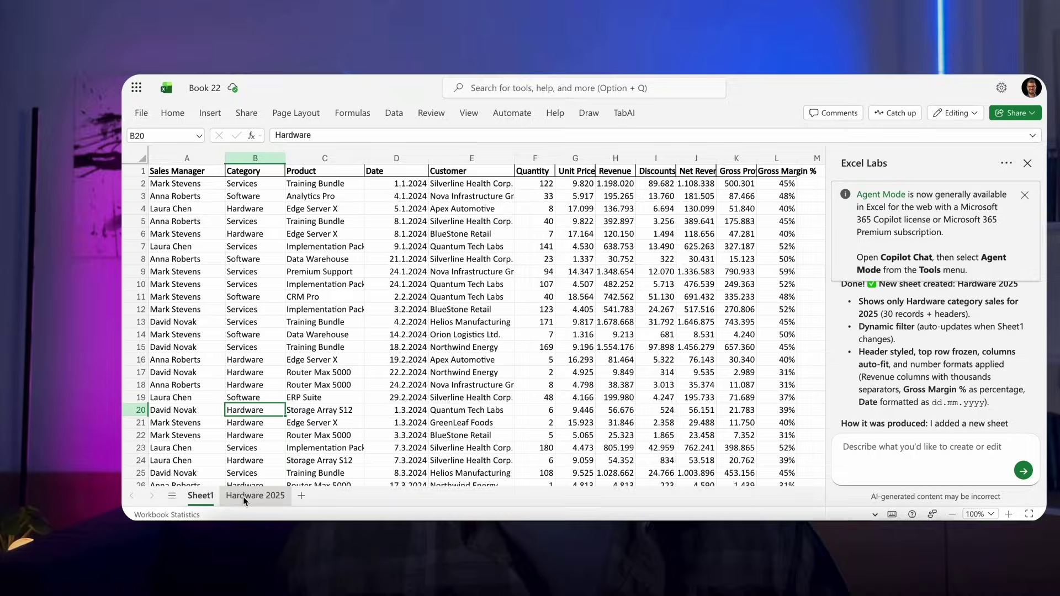
Step: On the Hardware 2025 sheet, inspect the FILTER formula filling the rows
left_click(243, 496)
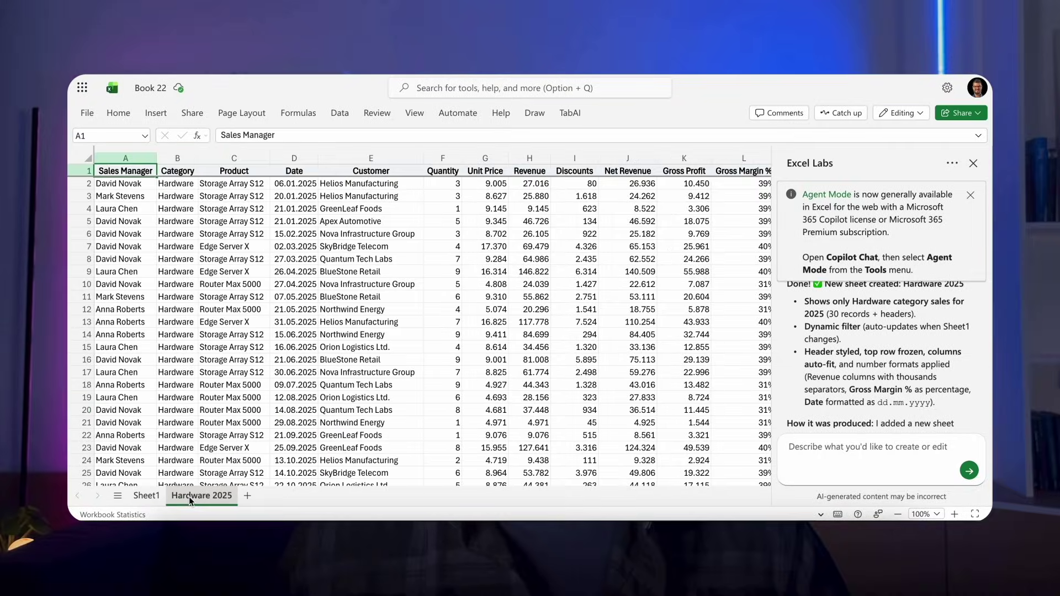
left_click(175, 271)
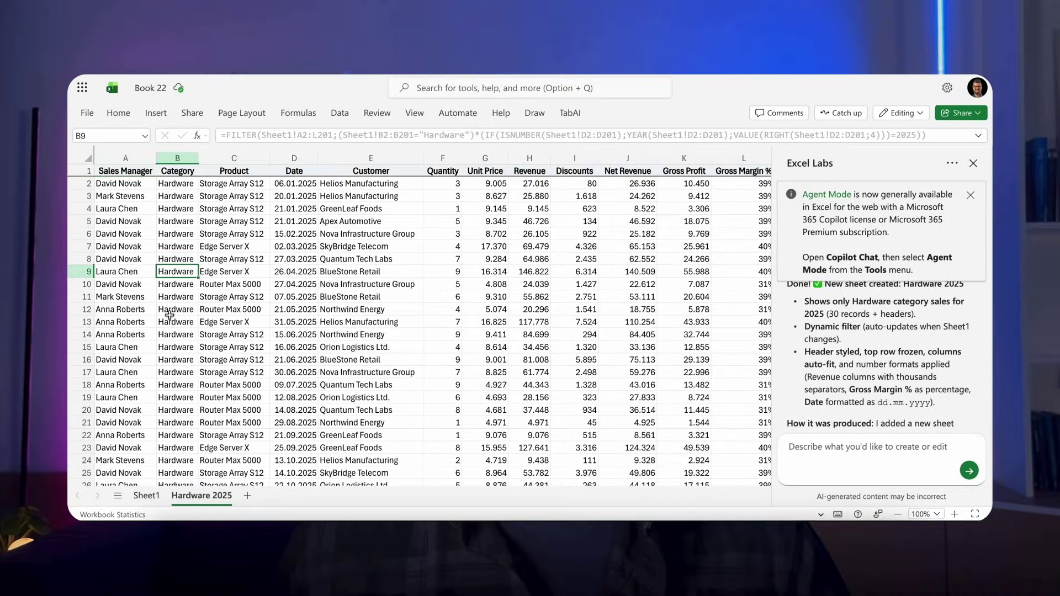
scroll(170, 315, "down", 5)
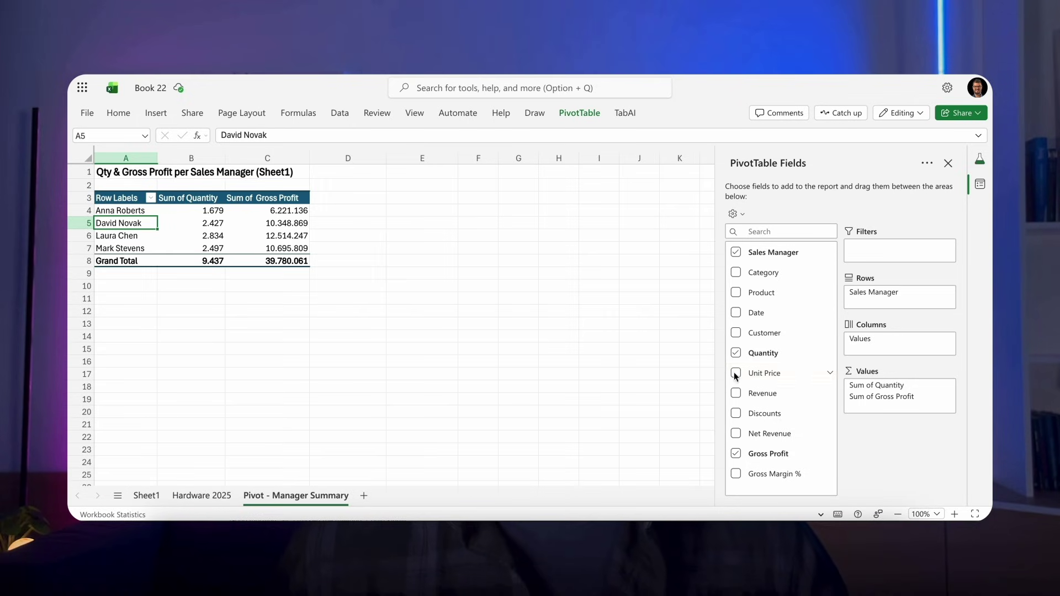
Step: Add Unit Price, Revenue, Discounts and Net Revenue sums to the manager summary pivot
left_click(736, 374)
left_click(735, 393)
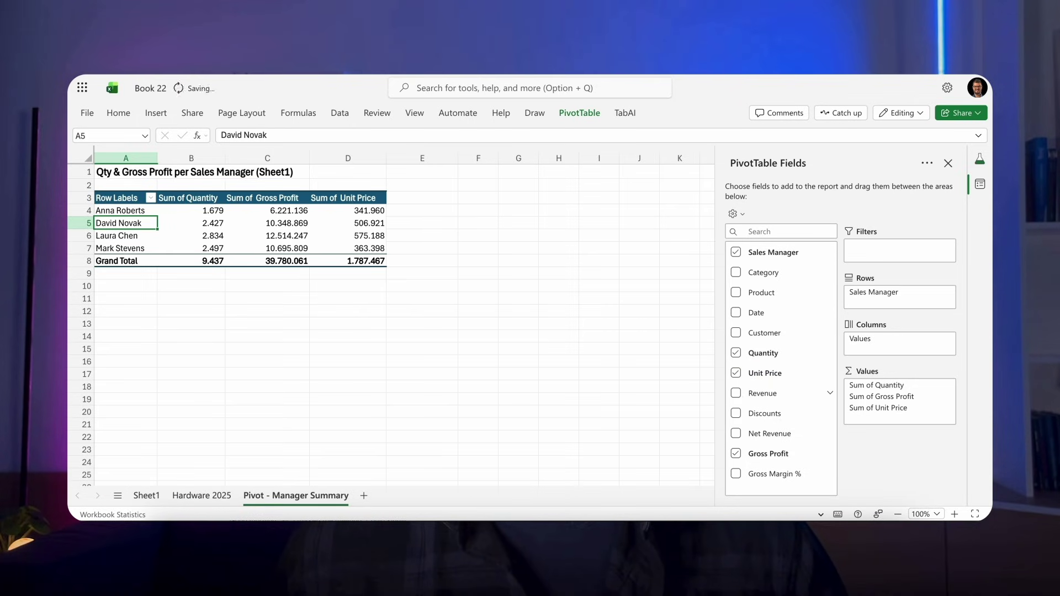
left_click(736, 415)
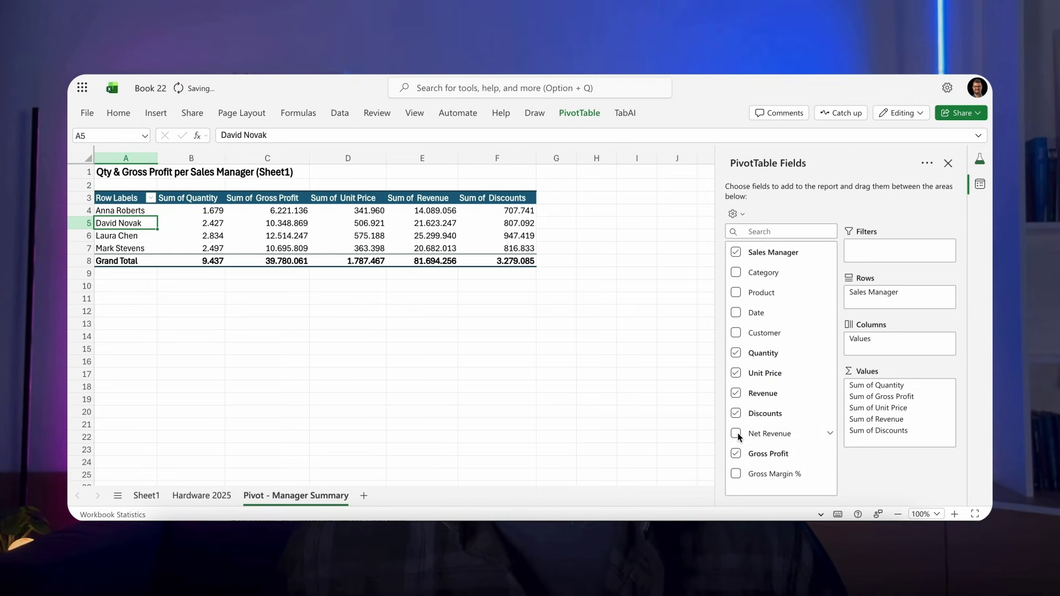
left_click(737, 434)
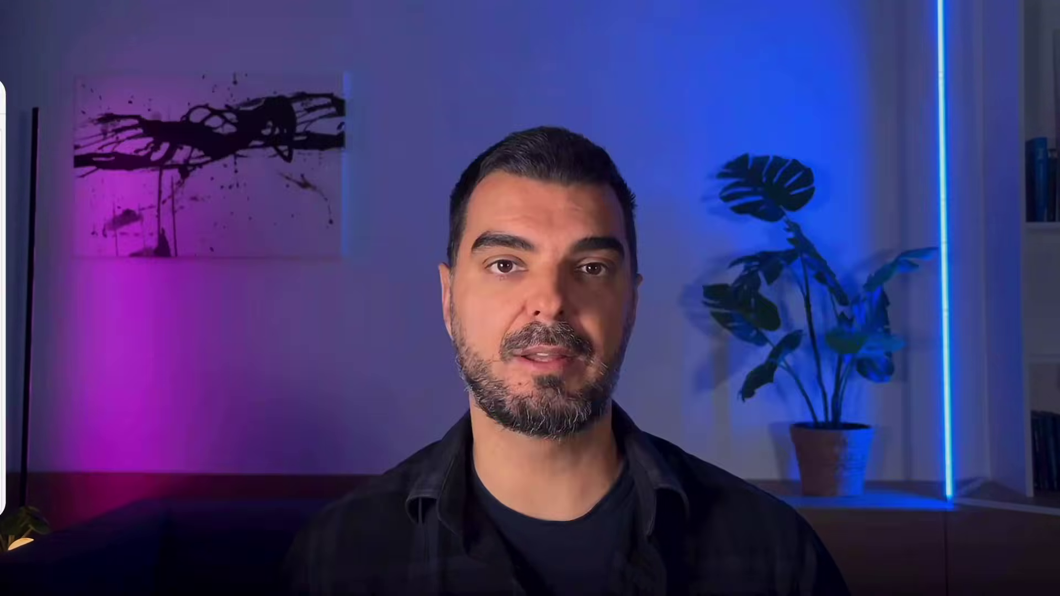
Step: Write the DCF prompt in $000s: TTM revenue, debt, WACC, CAGR, sales-to-capital ratio, 20% tax
type("Run a")
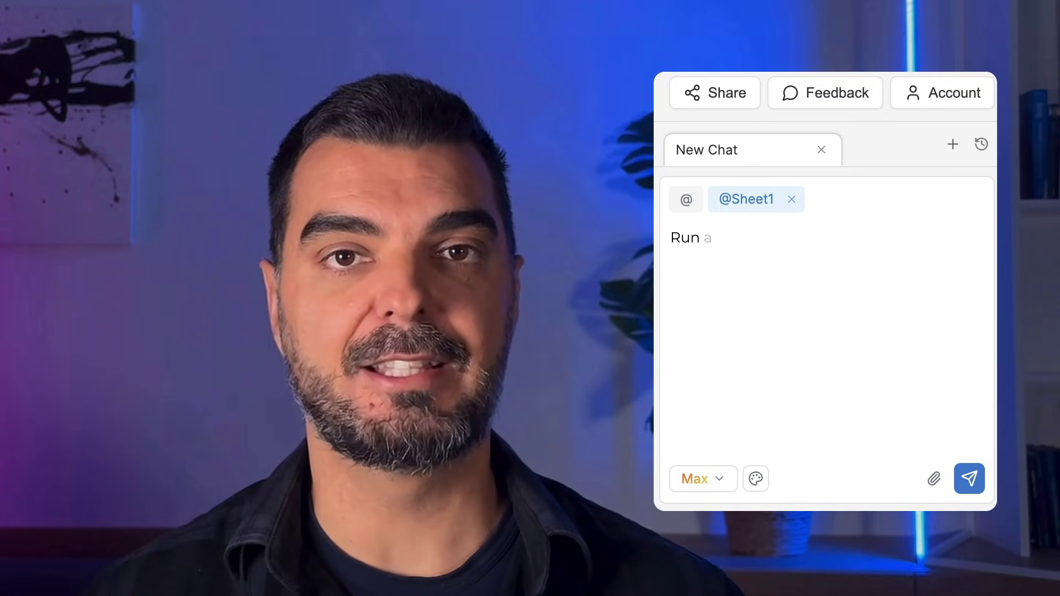
type(" DCF valuation with these assumptions (")
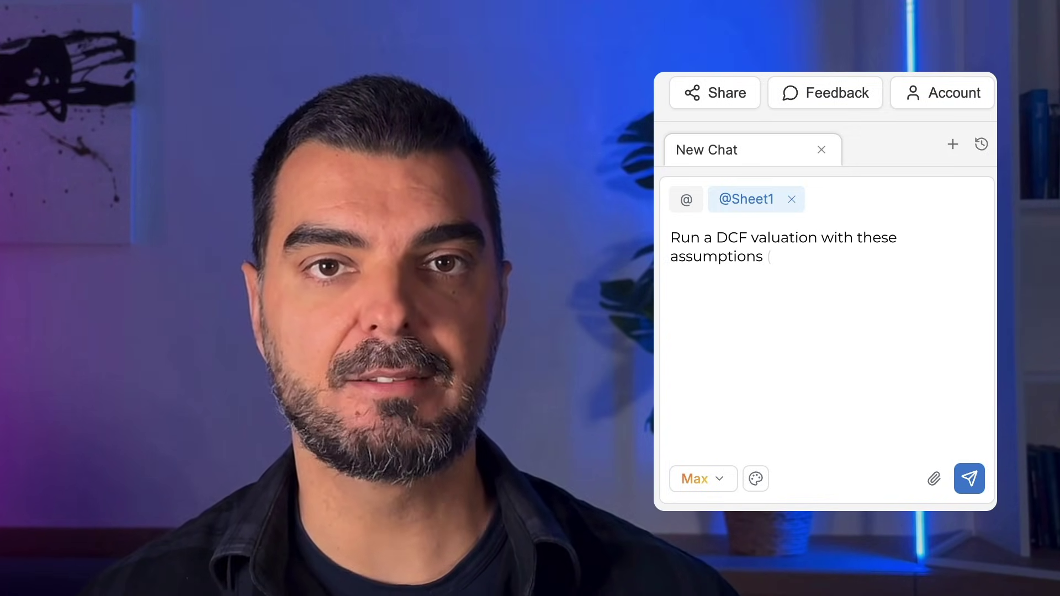
type("figures in $000s):")
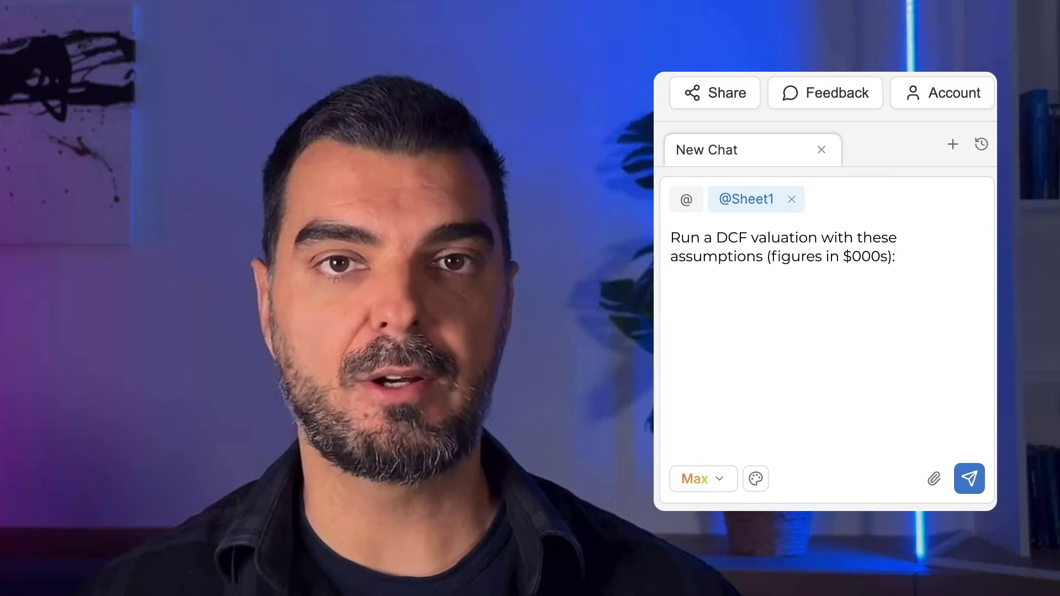
type(" TTM")
key("shift+Return")
type("Revenue $125,000; Previous Year Rev")
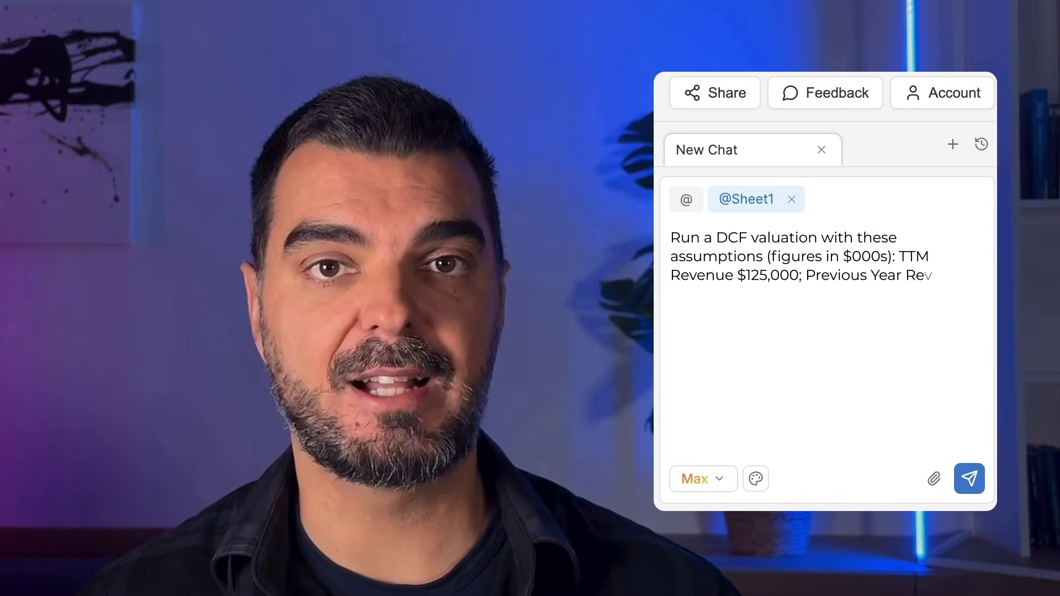
type("enue")
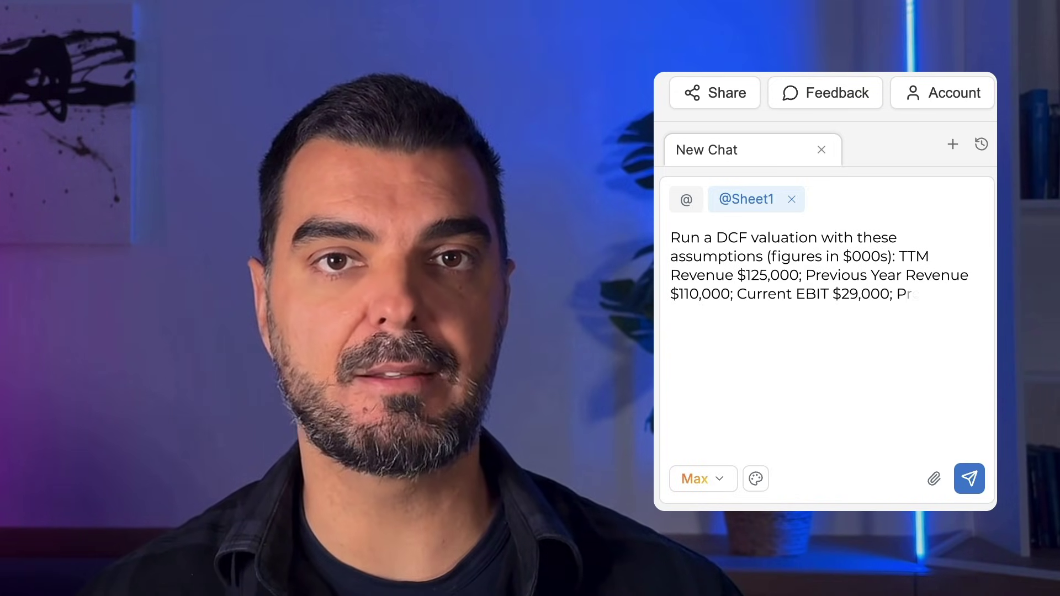
type(",000. Calculate EBIT margins from these. B")
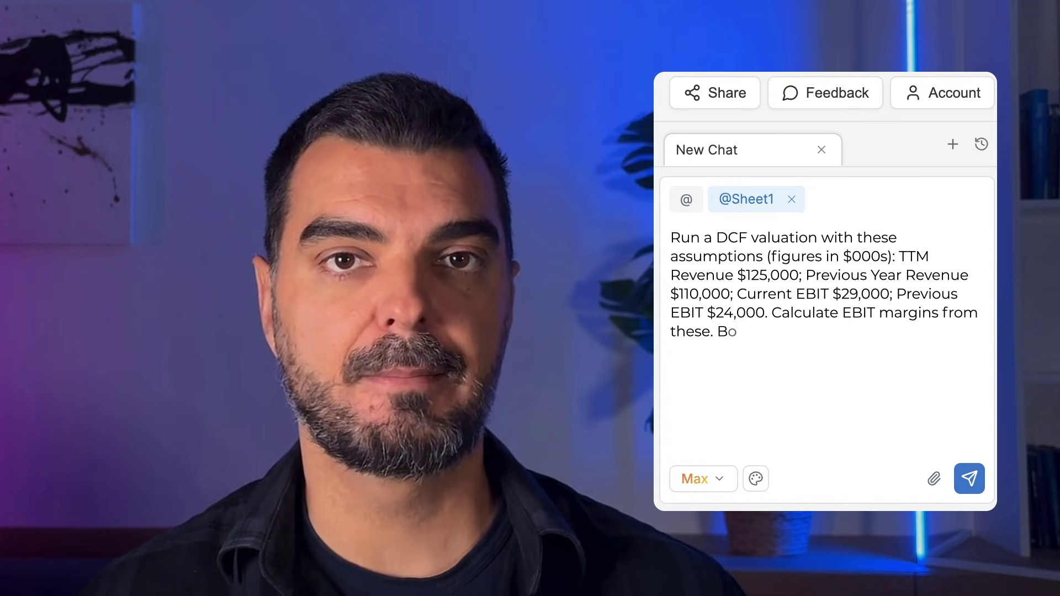
type("ok Value of Equity")
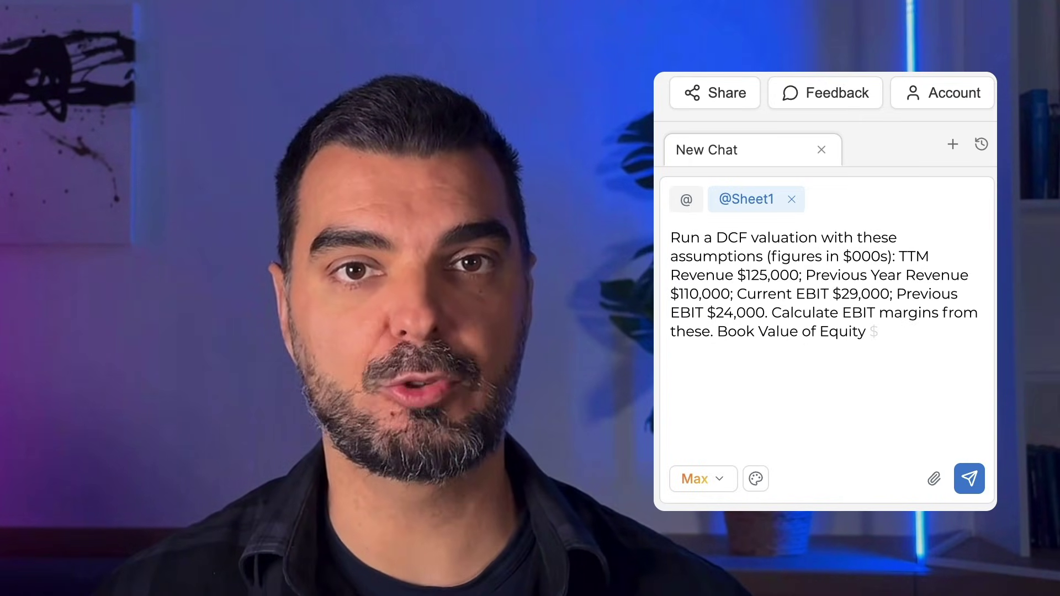
type("32,00")
type("alue")
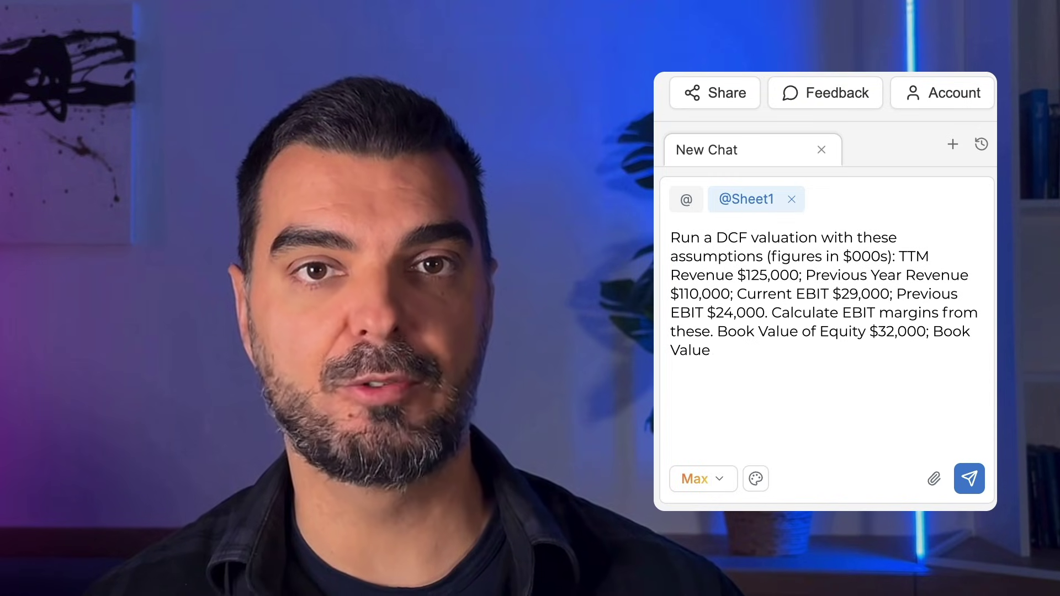
type(" of Debt $56,000; Ca")
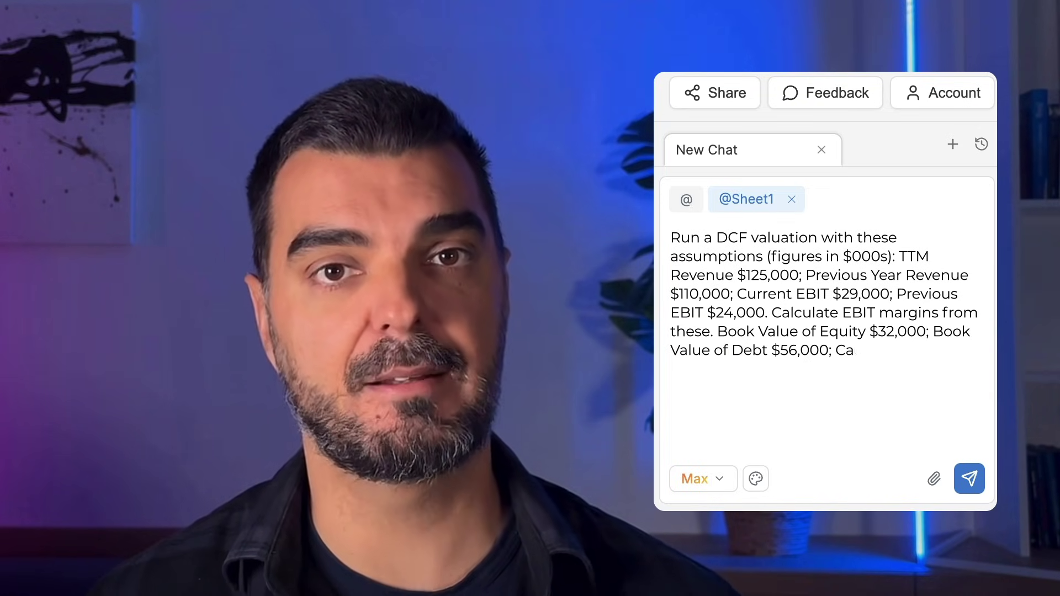
type(" WACC is 10%. Projection period: 7 years. Revenue growth: 15% for 2")
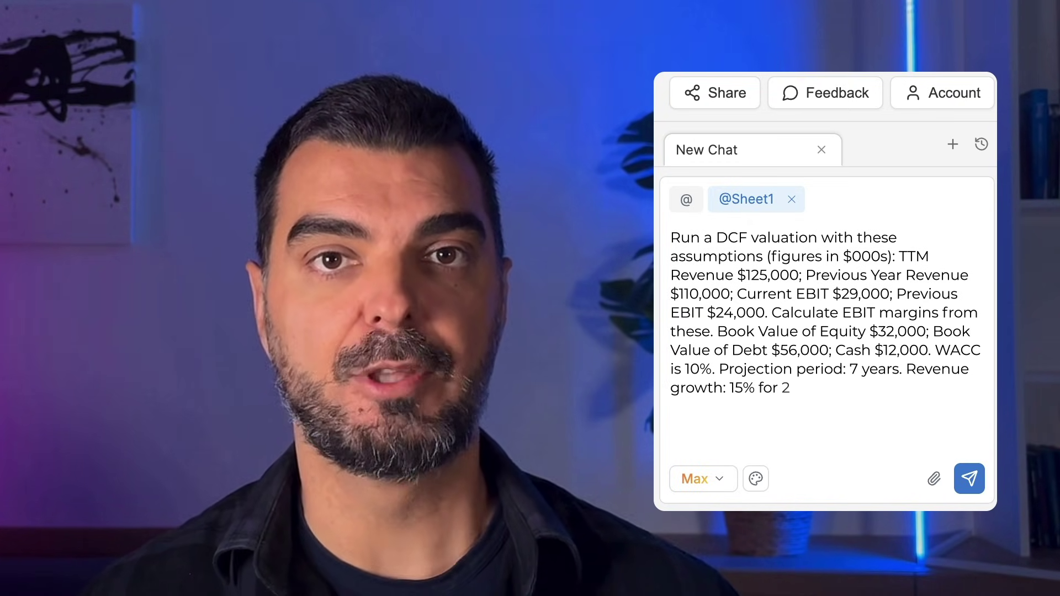
type("% CAGR for")
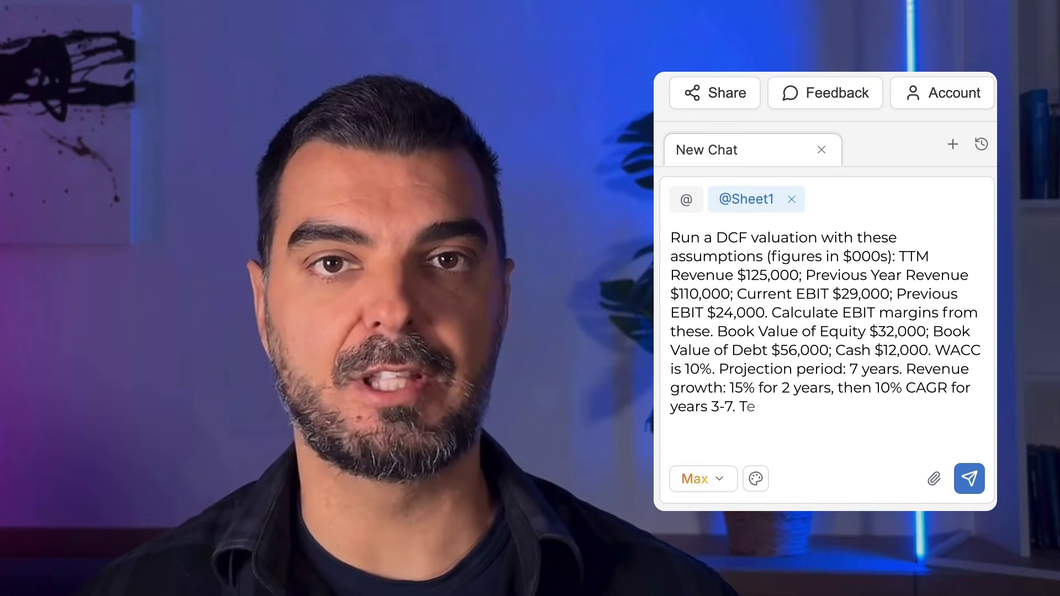
type("minal growth rate: 3%. EBIT margin: 17")
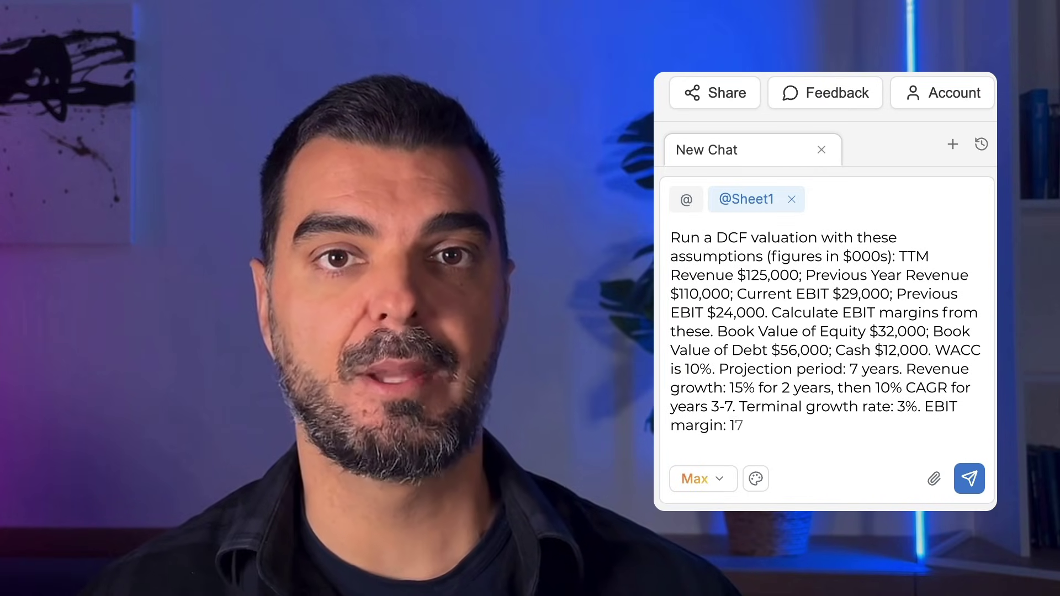
type(" endi")
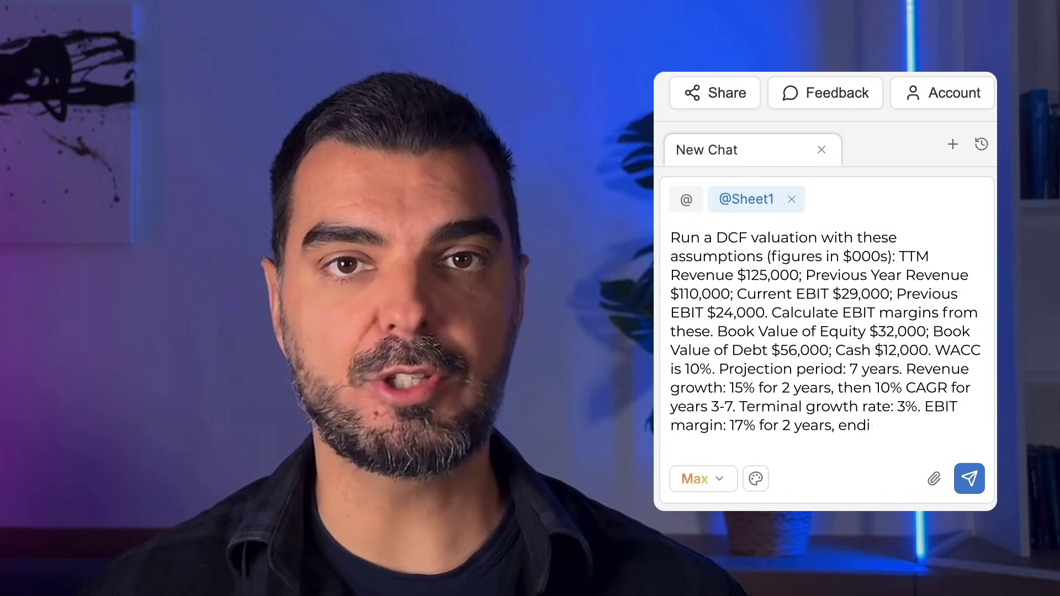
type("s to Capital ratio:")
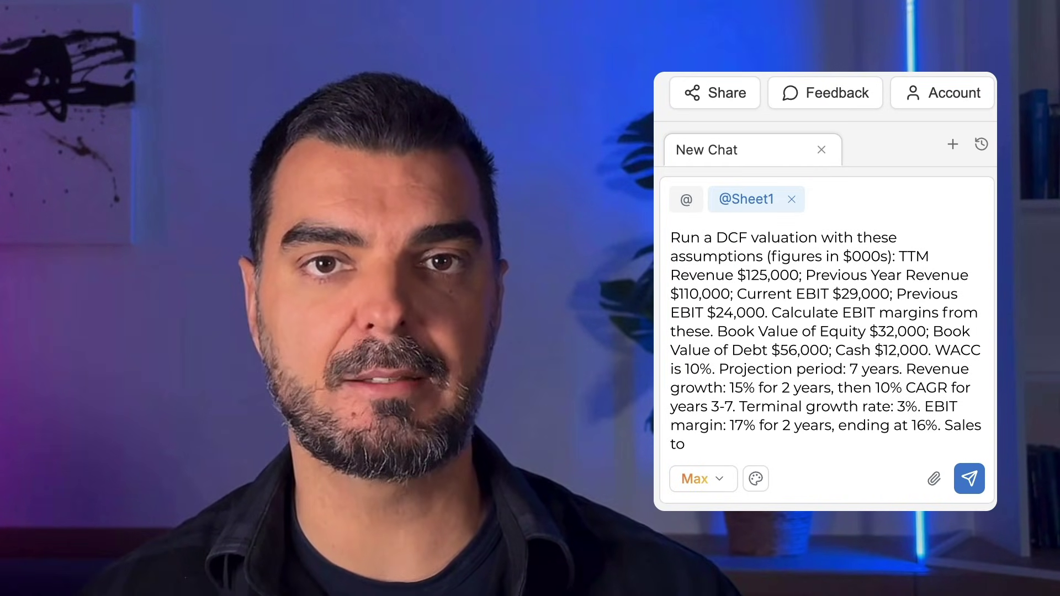
type(" 1. Tax rate: 20%.")
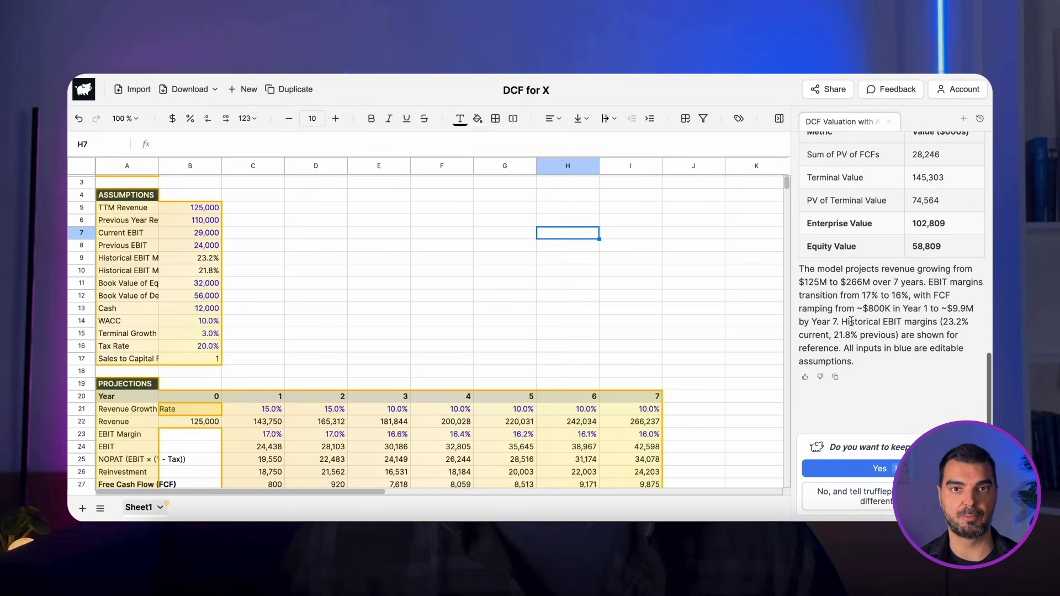
scroll(851, 321, "up", 2)
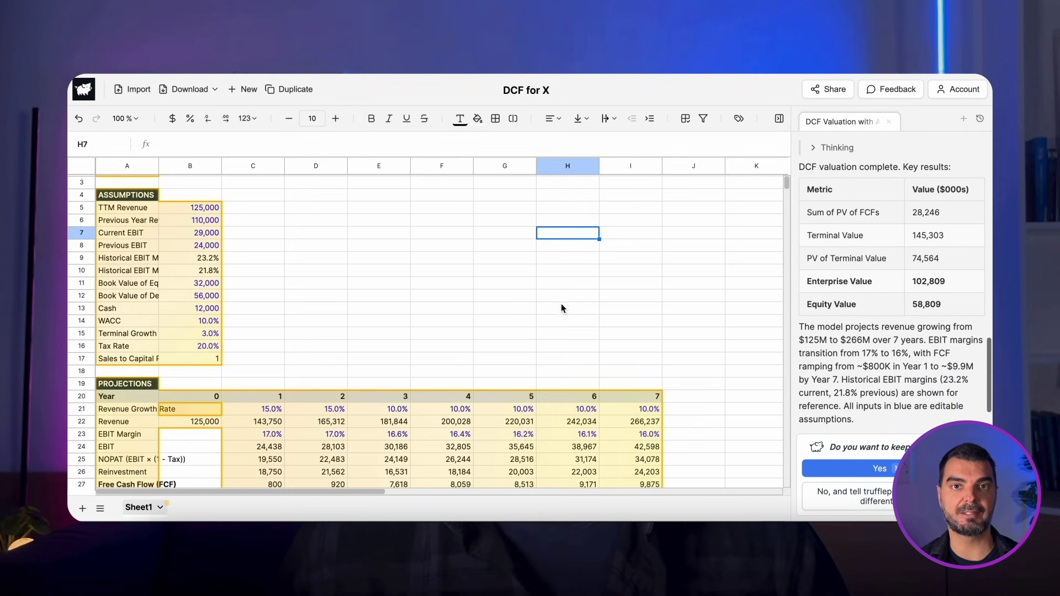
scroll(494, 322, "down", 6)
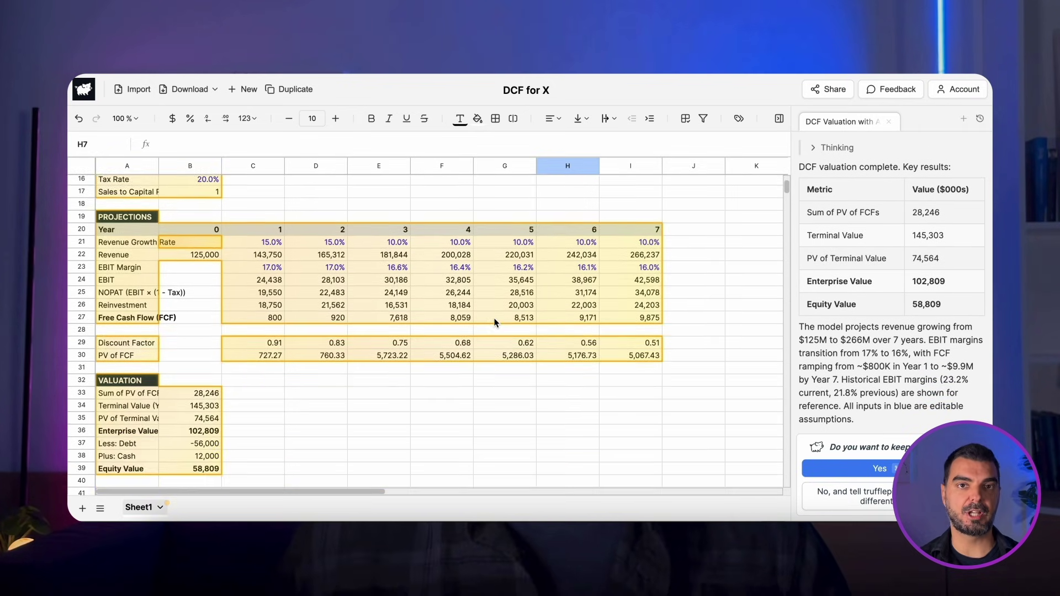
scroll(494, 322, "down", 2)
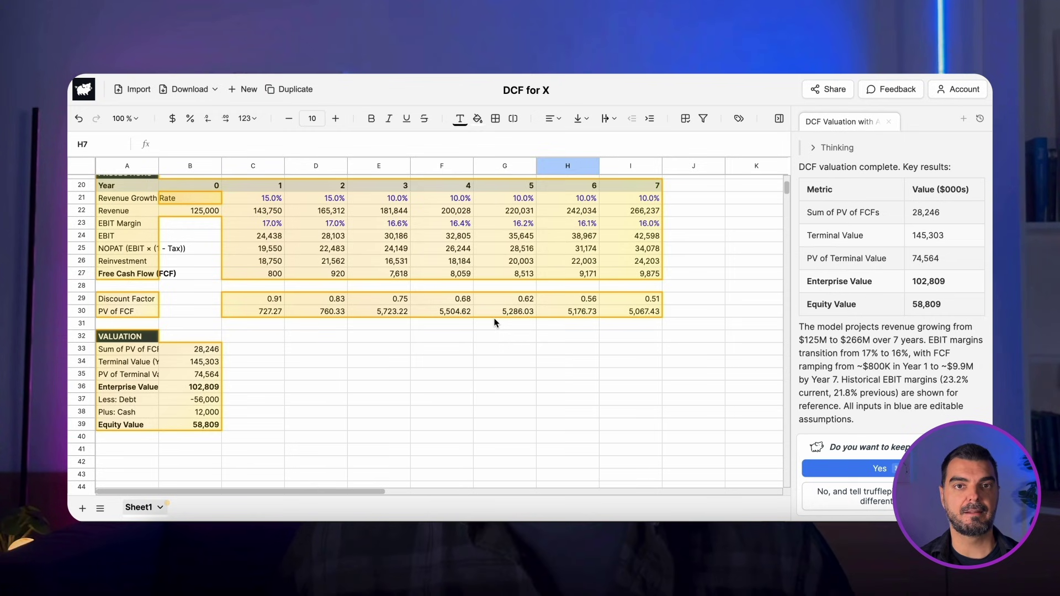
scroll(495, 322, "down", 1)
scroll(495, 321, "up", 5)
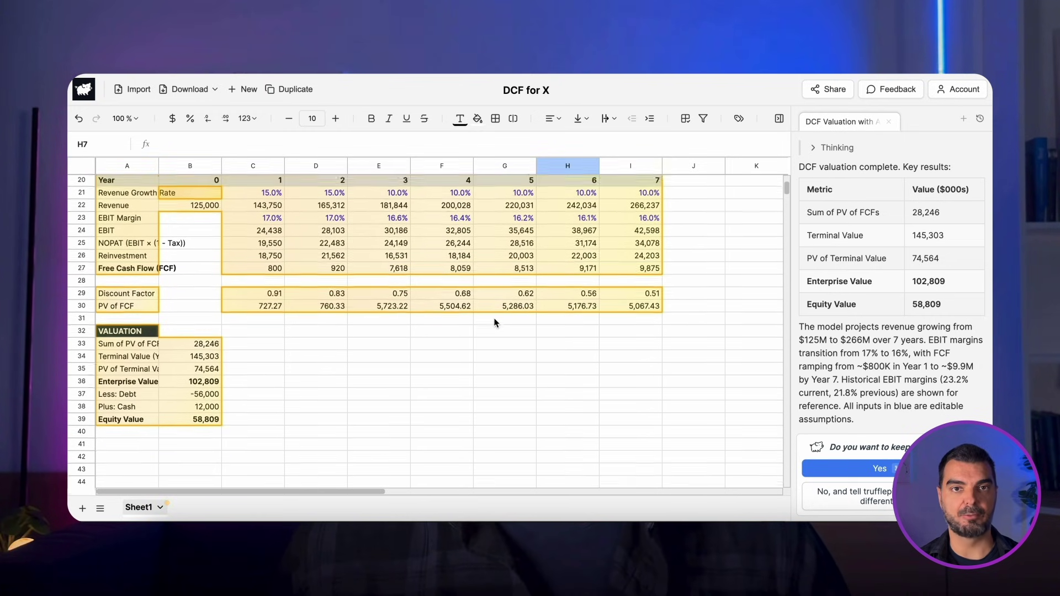
scroll(495, 322, "up", 4)
scroll(495, 322, "down", 5)
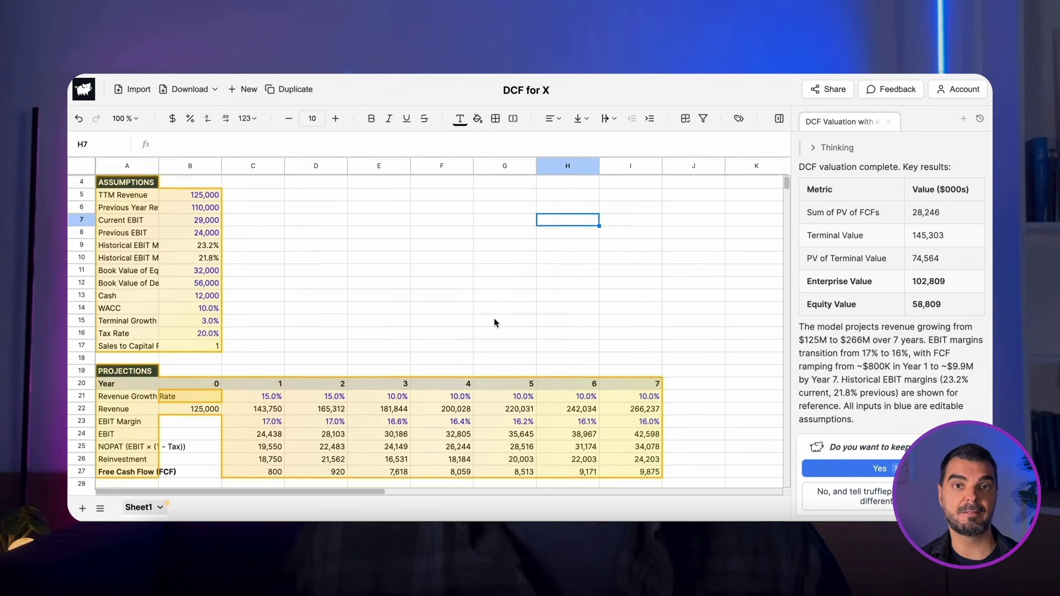
scroll(495, 322, "down", 1)
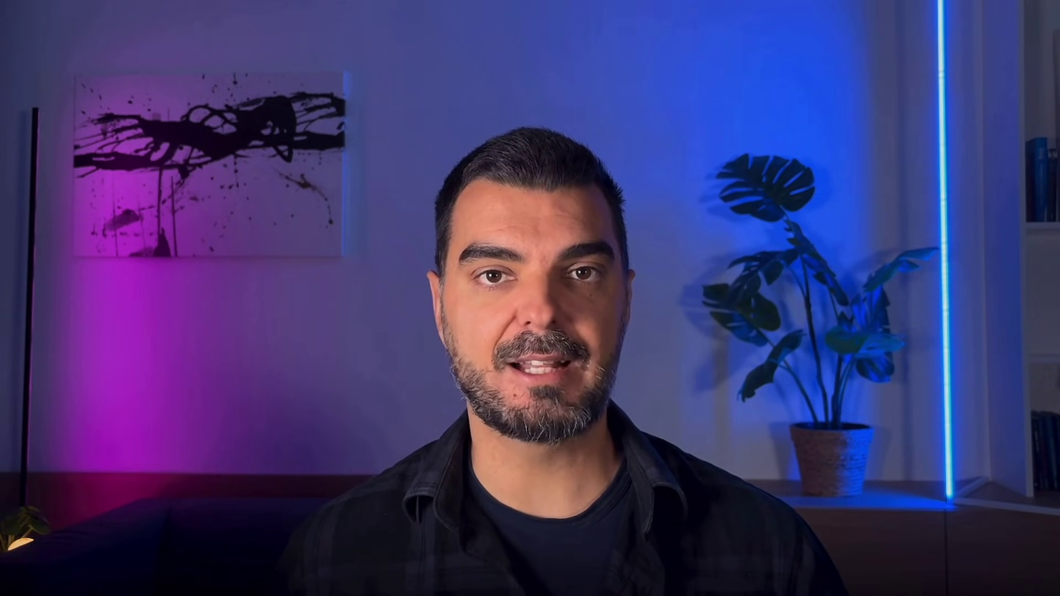
Step: Open the AI Learnings course from the Courses list and begin the ChatGPT gym-project prompt
scroll(270, 277, "down", 5)
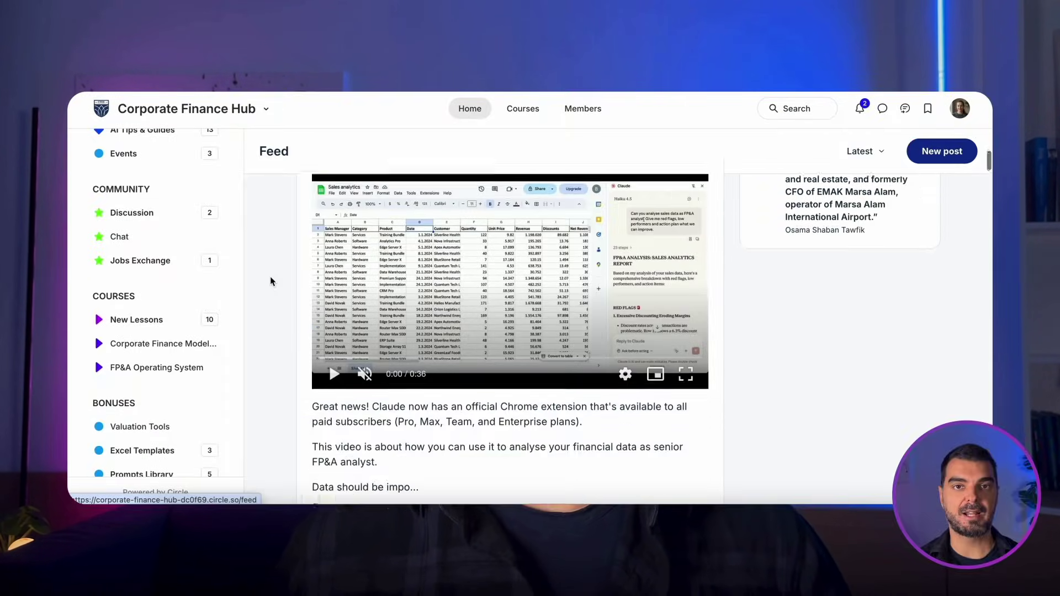
scroll(270, 277, "down", 10)
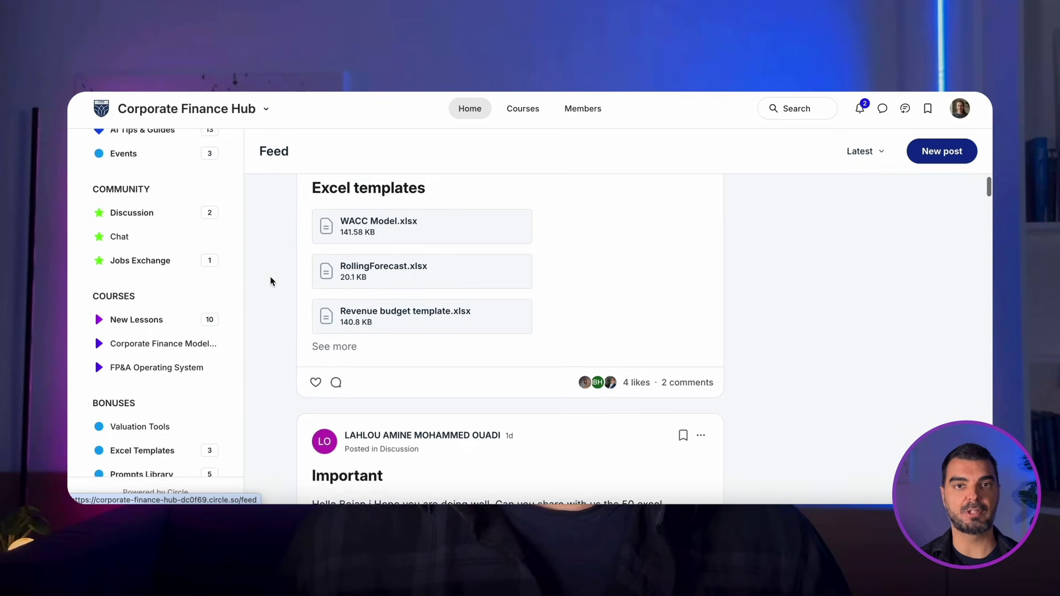
scroll(269, 281, "down", 8)
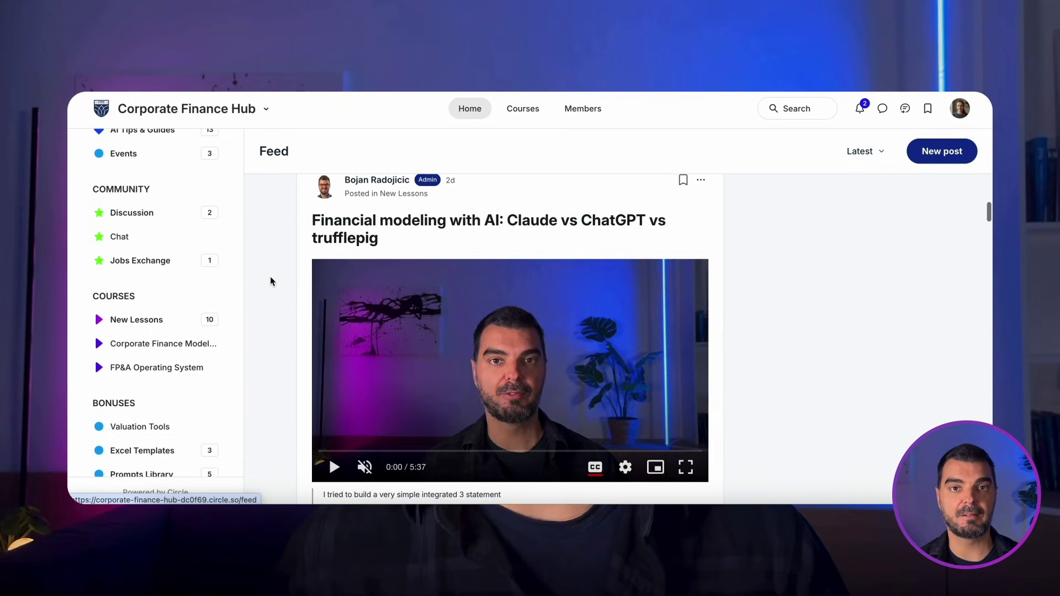
scroll(270, 281, "down", 4)
scroll(270, 280, "up", 3)
scroll(270, 281, "down", 4)
scroll(270, 280, "down", 7)
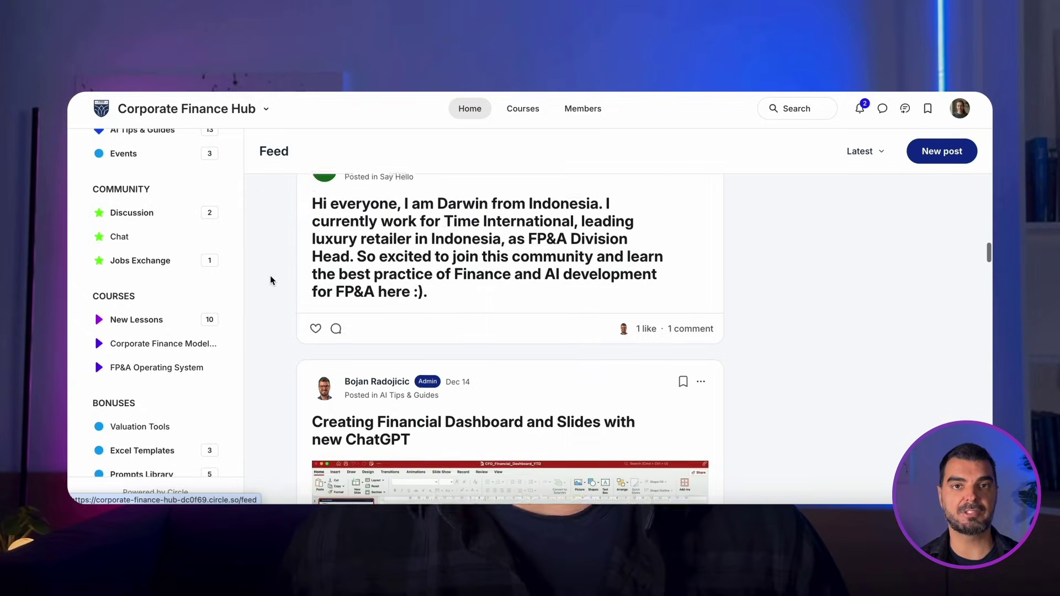
scroll(270, 279, "down", 1)
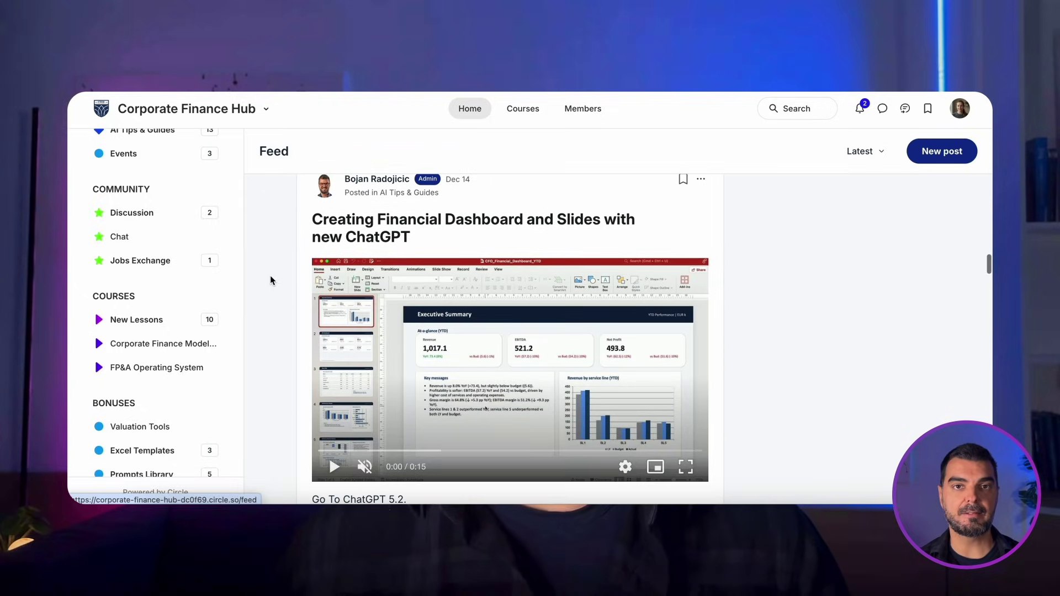
left_click(518, 108)
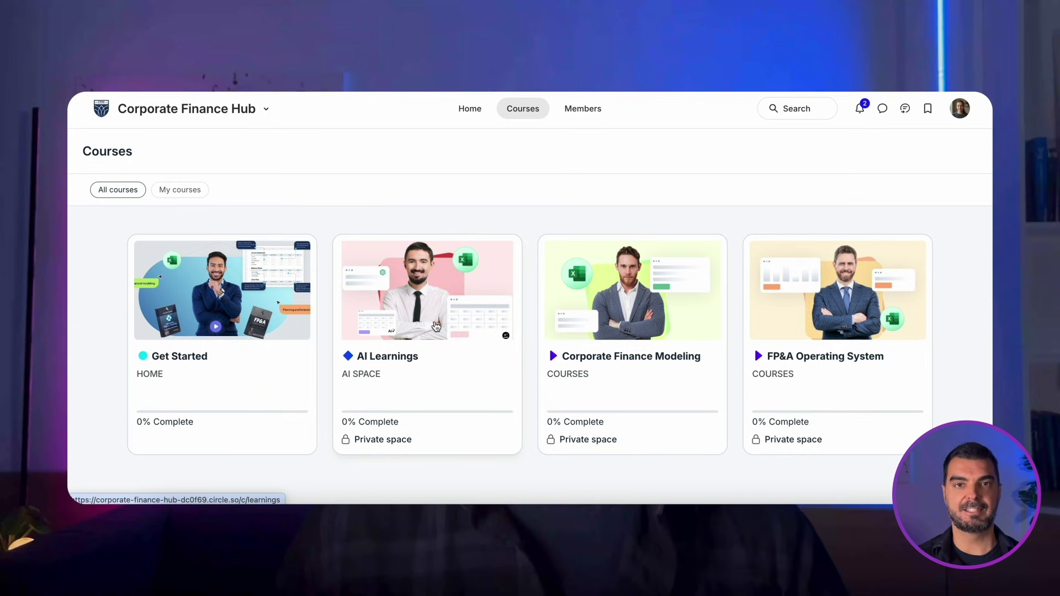
left_click(435, 323)
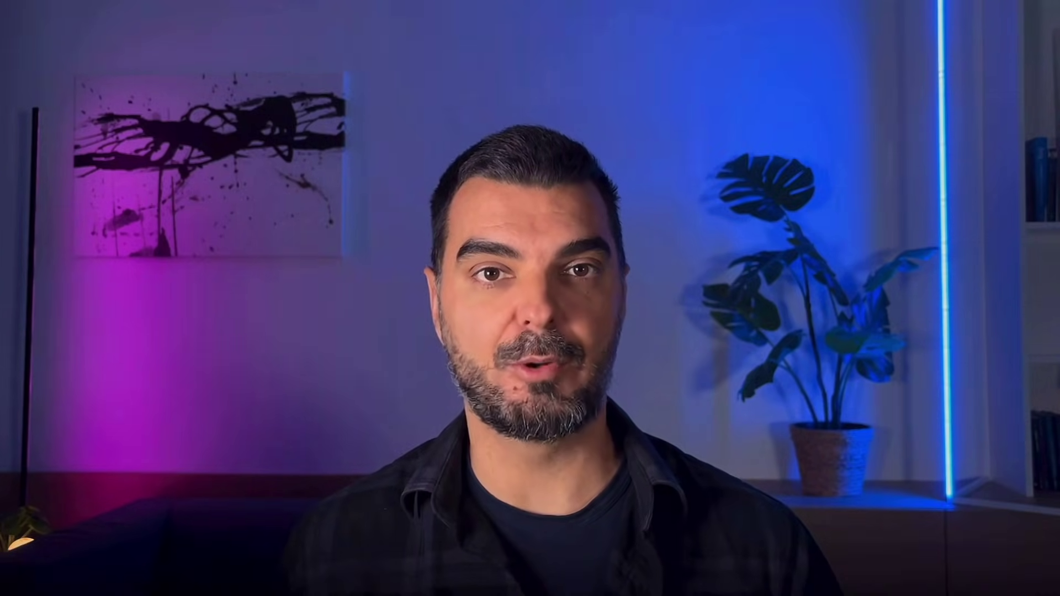
type("Create a pro")
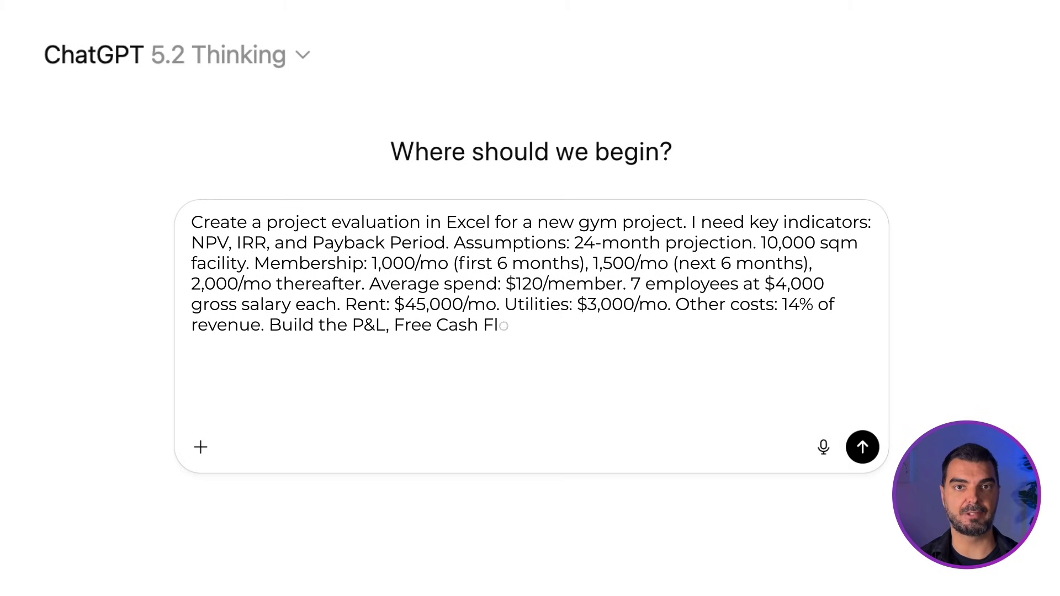
Step: Finish the gym-project prompt with 24-month membership and cost assumptions
type("ons.")
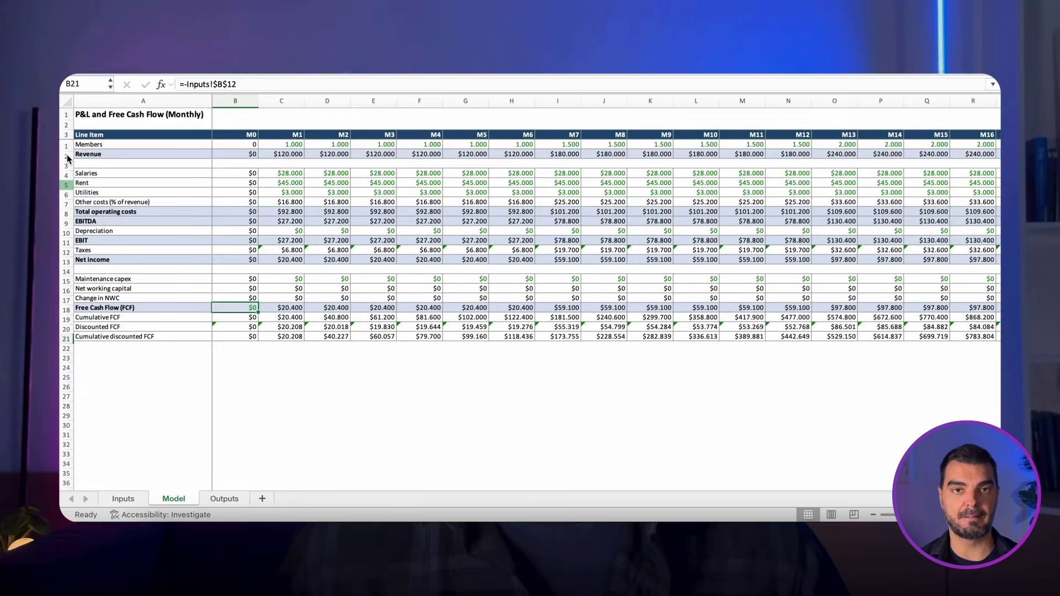
Step: On the Model sheet, review Revenue, operating costs, EBIT, net income, FCF rows and M1 Revenue formula
left_click(66, 154)
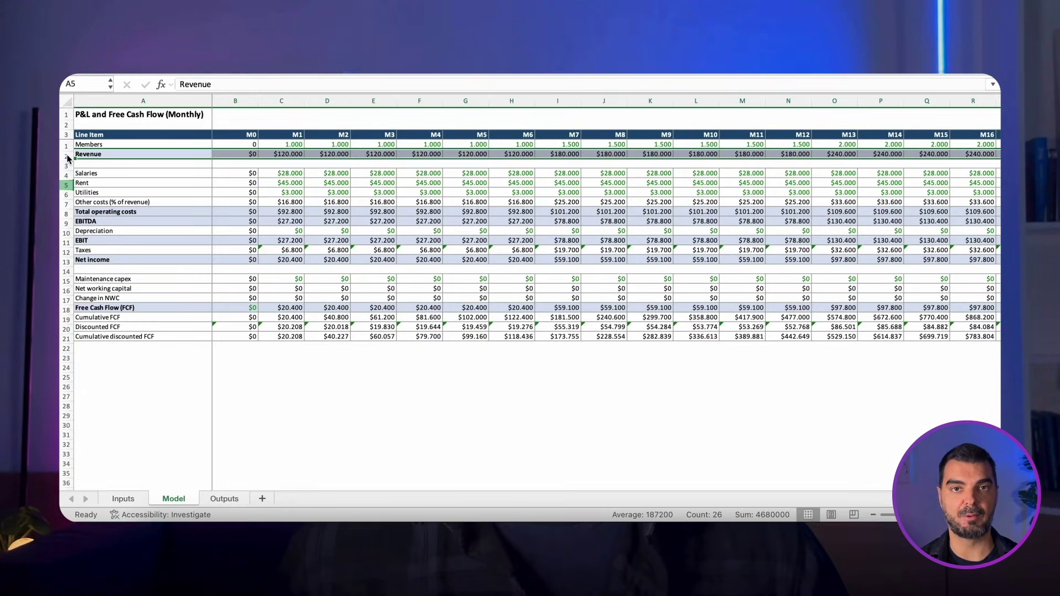
left_click(68, 215)
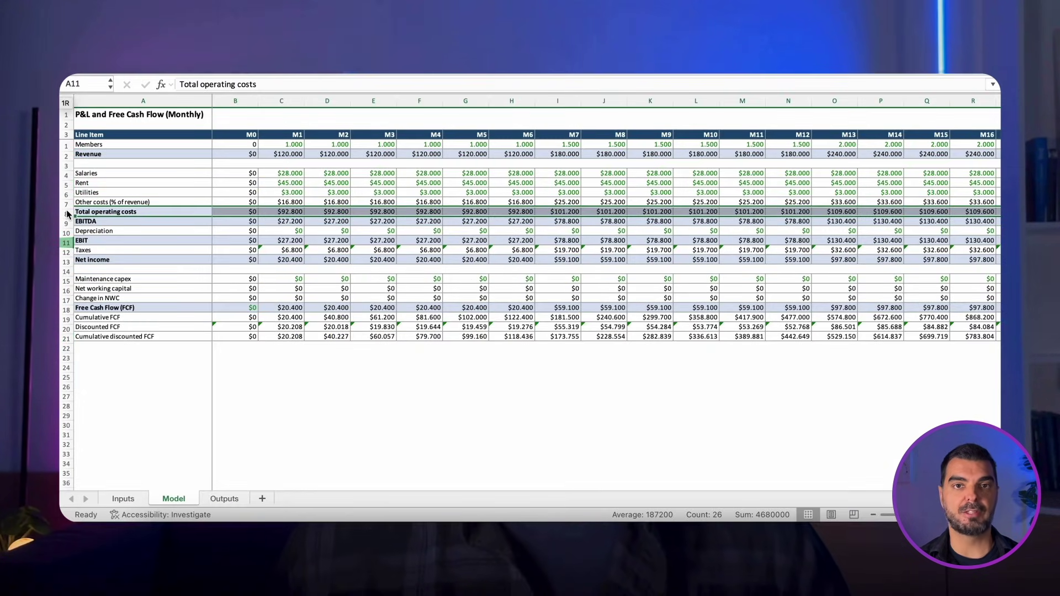
left_click(67, 242)
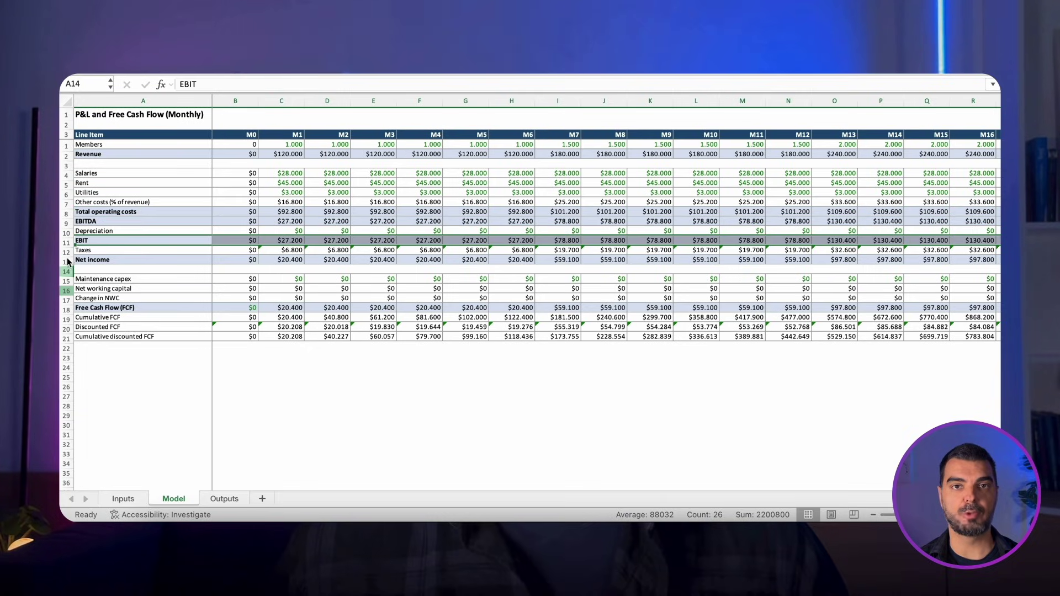
left_click(67, 260)
left_click(68, 309)
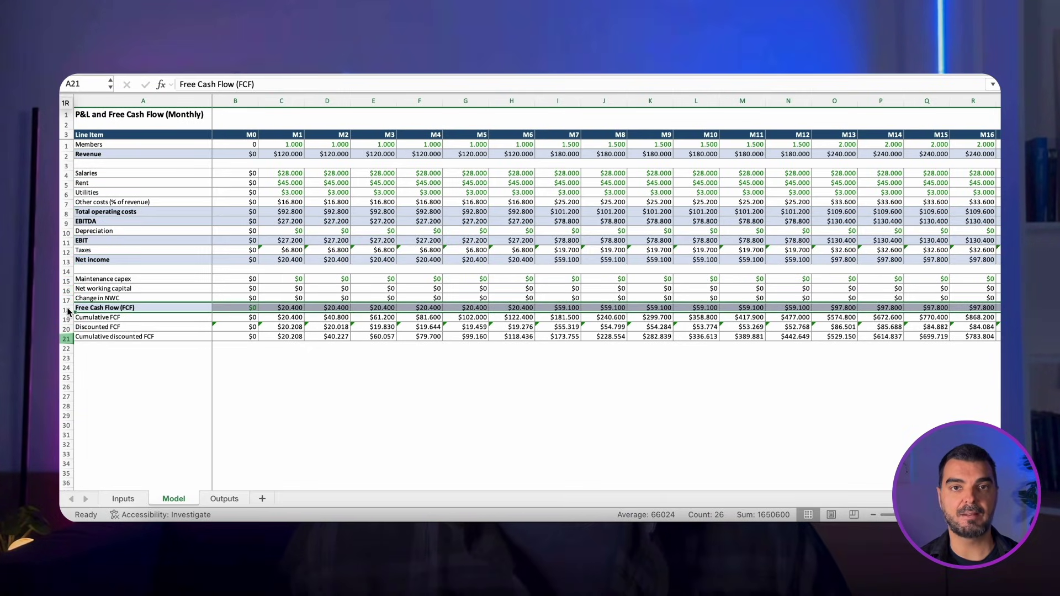
left_click(278, 157)
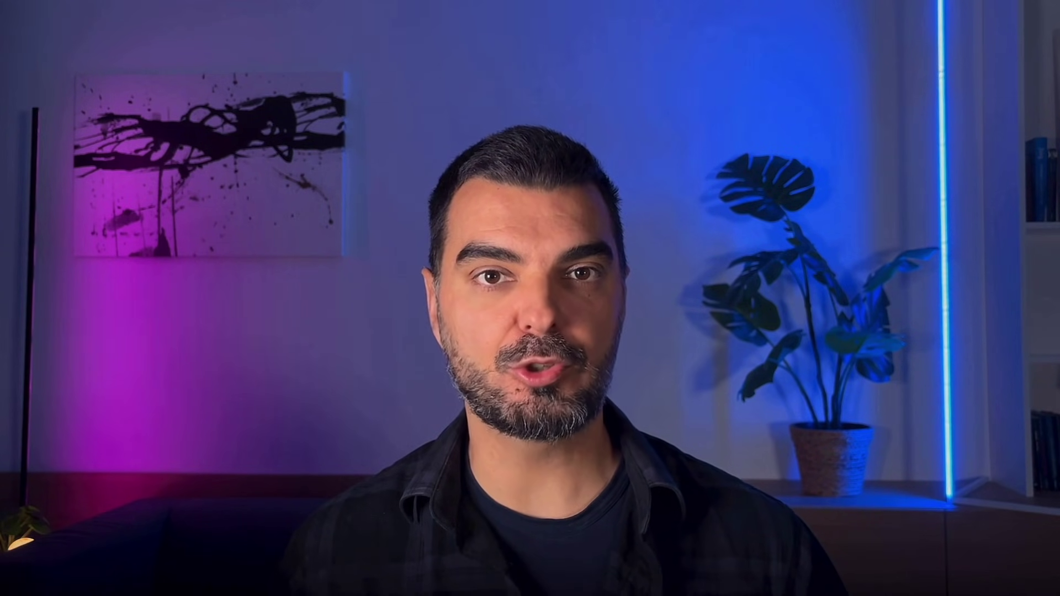
scroll(270, 280, "down", 3)
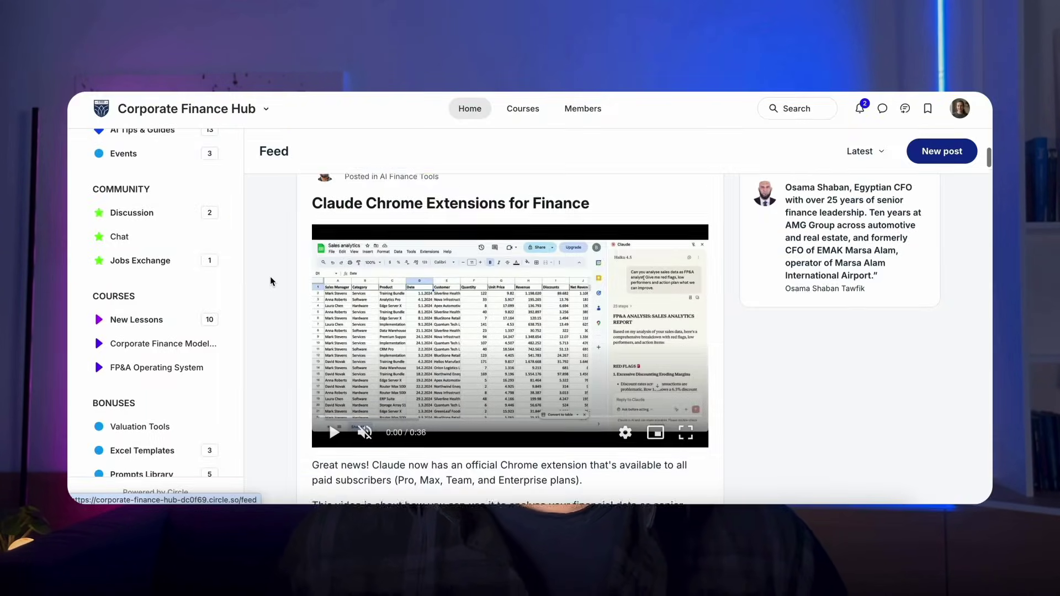
scroll(270, 280, "down", 7)
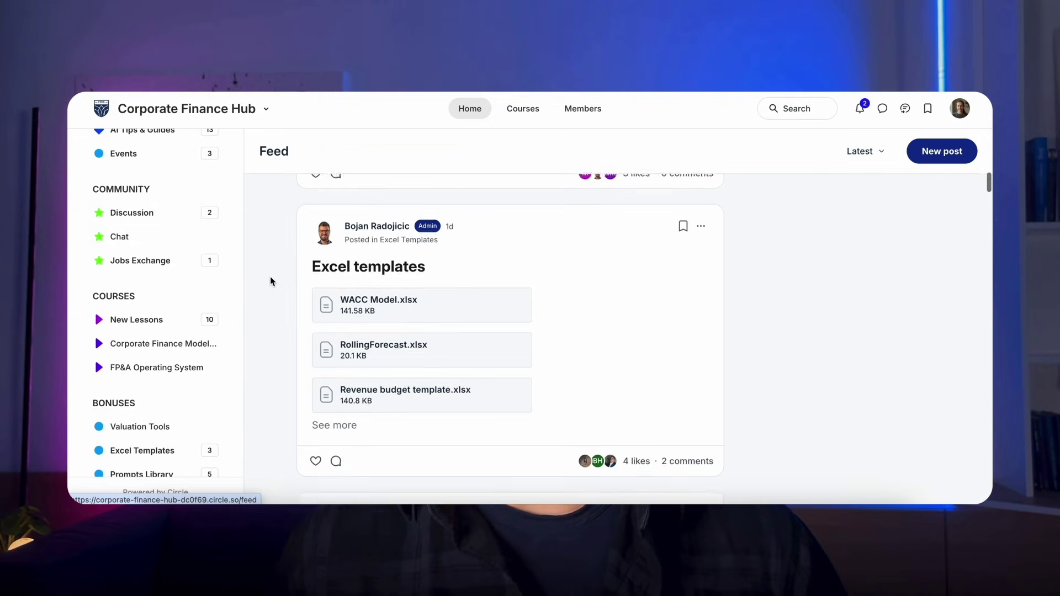
scroll(270, 281, "down", 7)
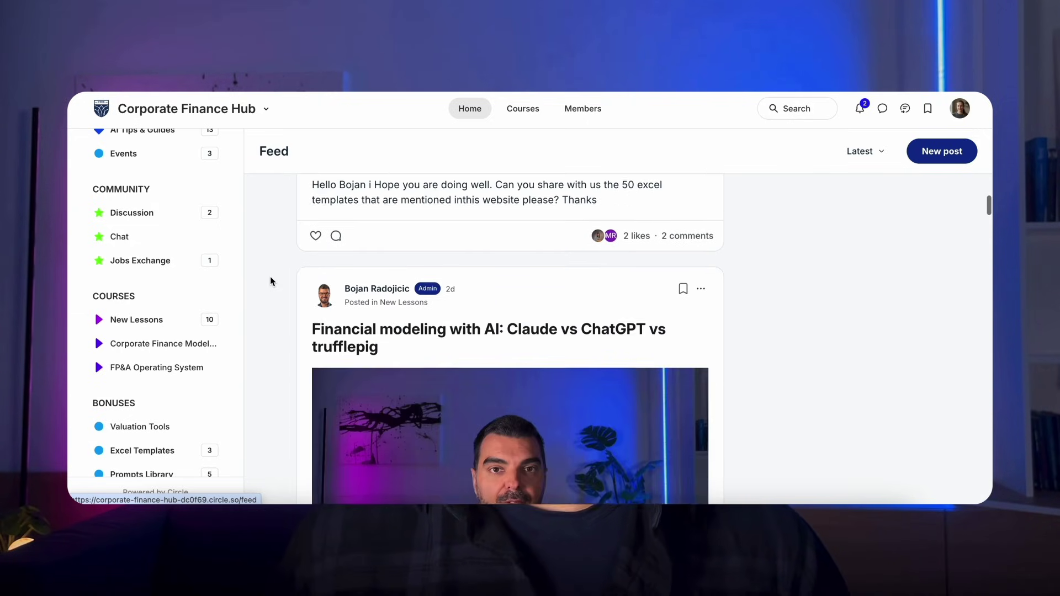
scroll(269, 280, "down", 5)
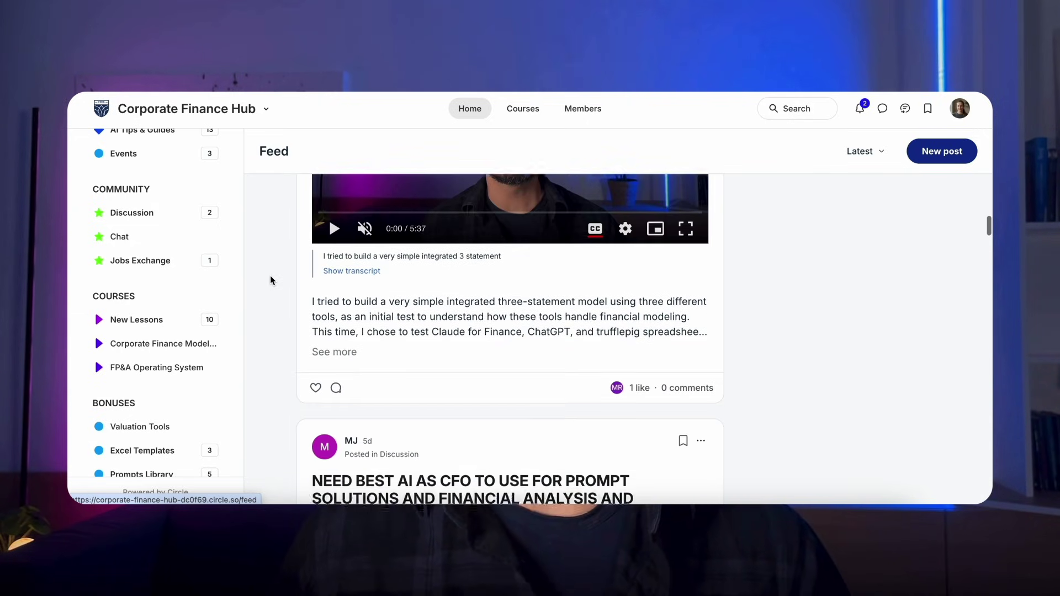
scroll(270, 276, "down", 8)
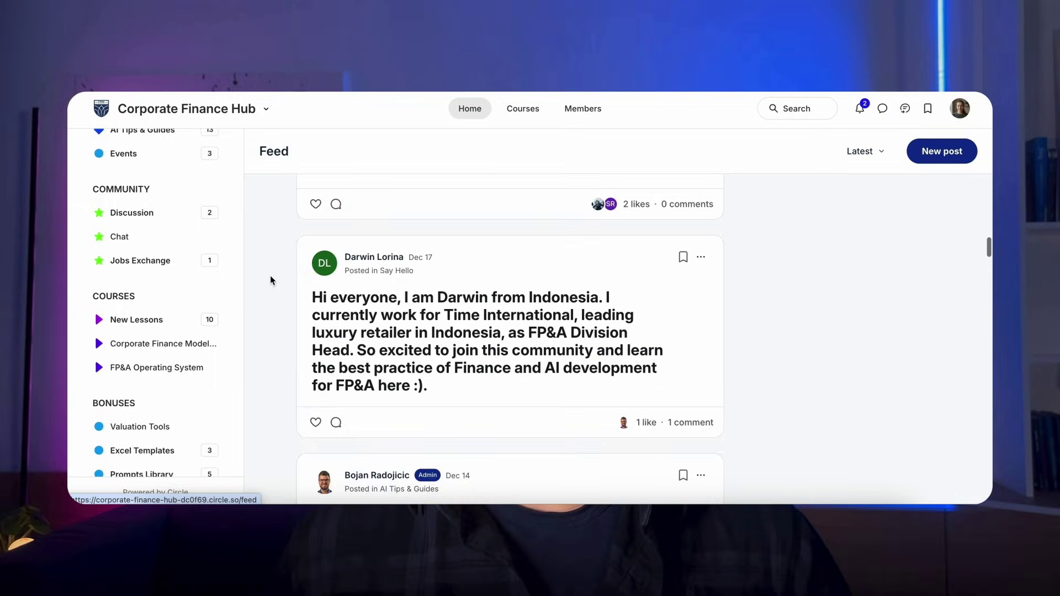